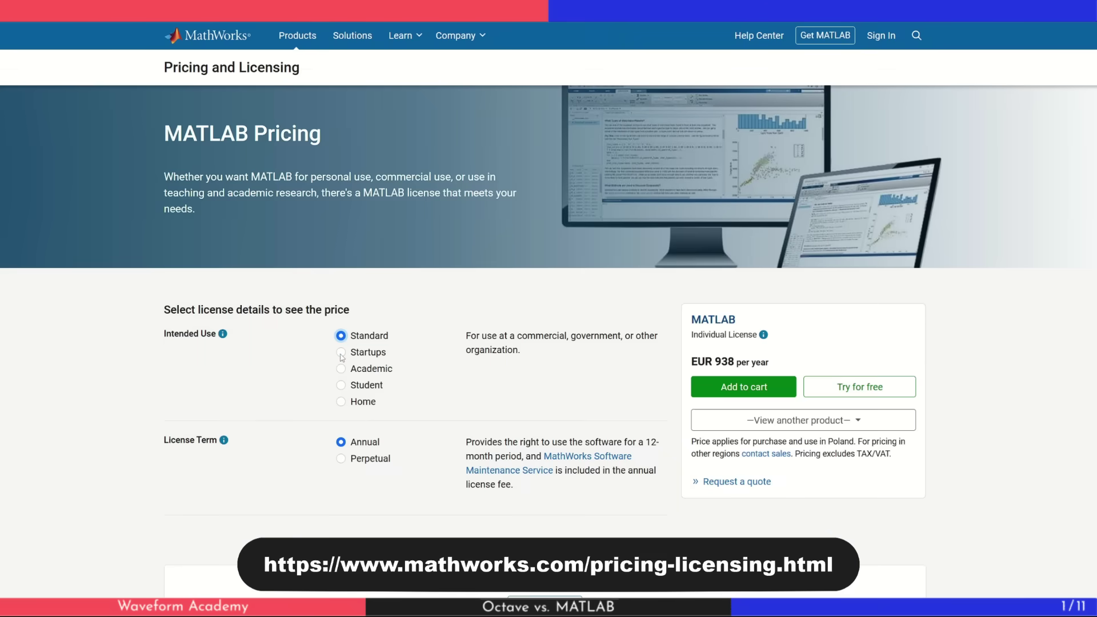
# Step: Compare MATLAB Startup, Academic, Student and Home licence prices, ending at the EUR 119 home licence
pyautogui.click(340, 353)
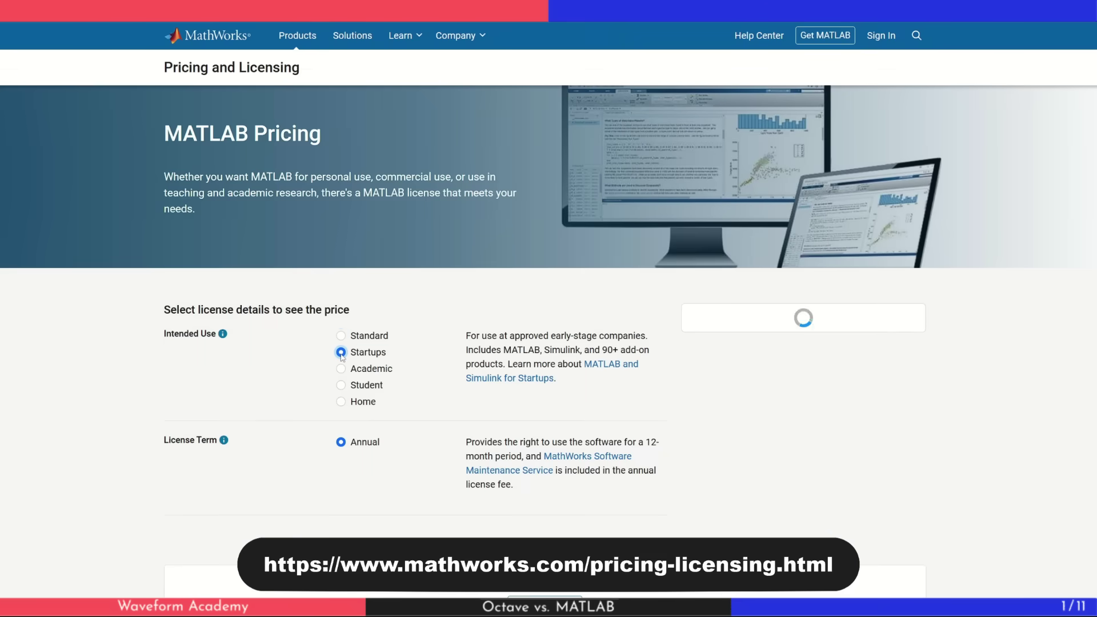
pyautogui.click(341, 370)
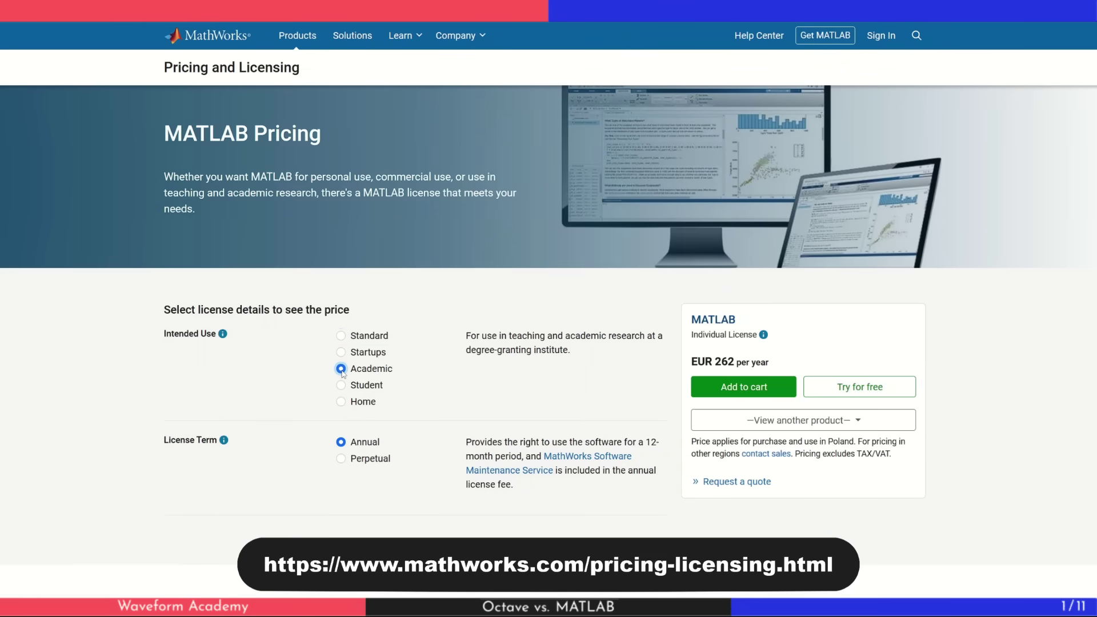
pyautogui.click(342, 387)
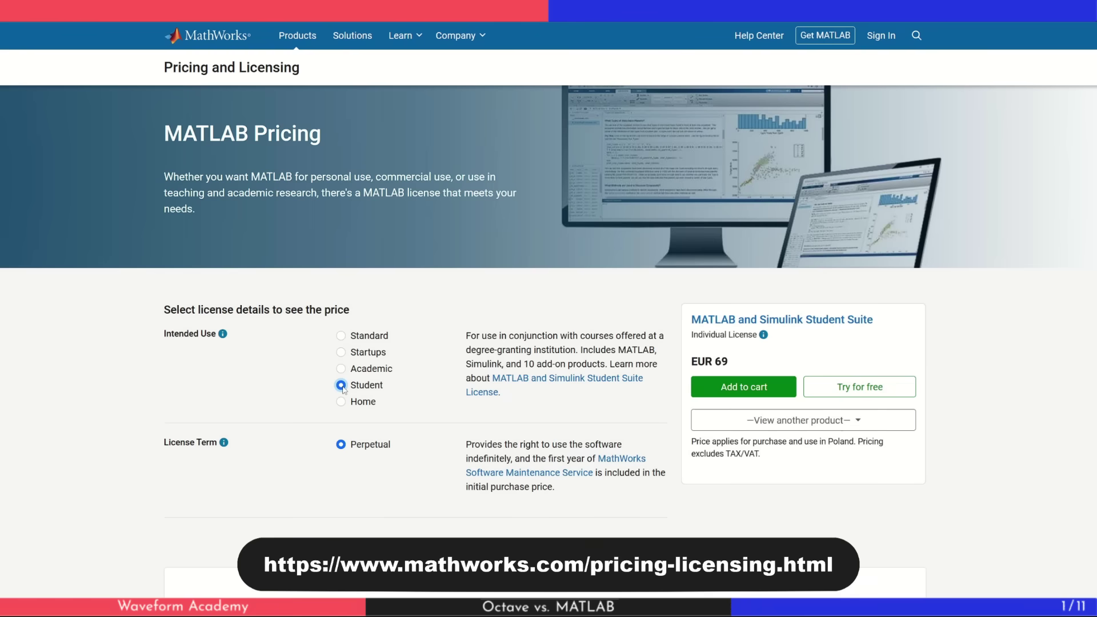
pyautogui.click(341, 401)
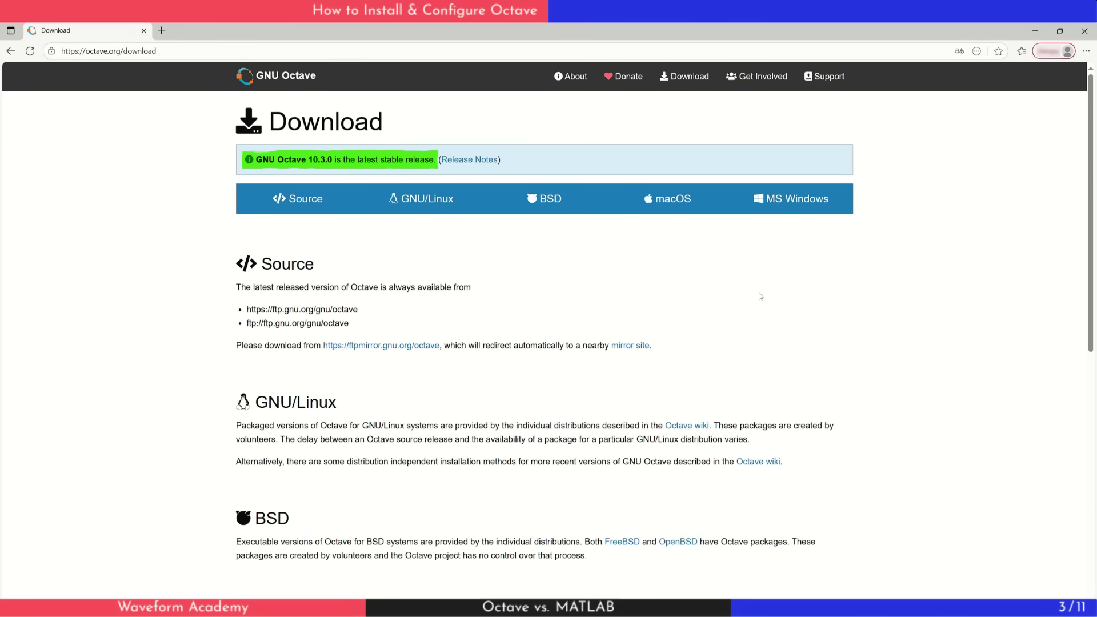
# Step: Jump to the MS Windows section of the Octave download page
pyautogui.click(785, 200)
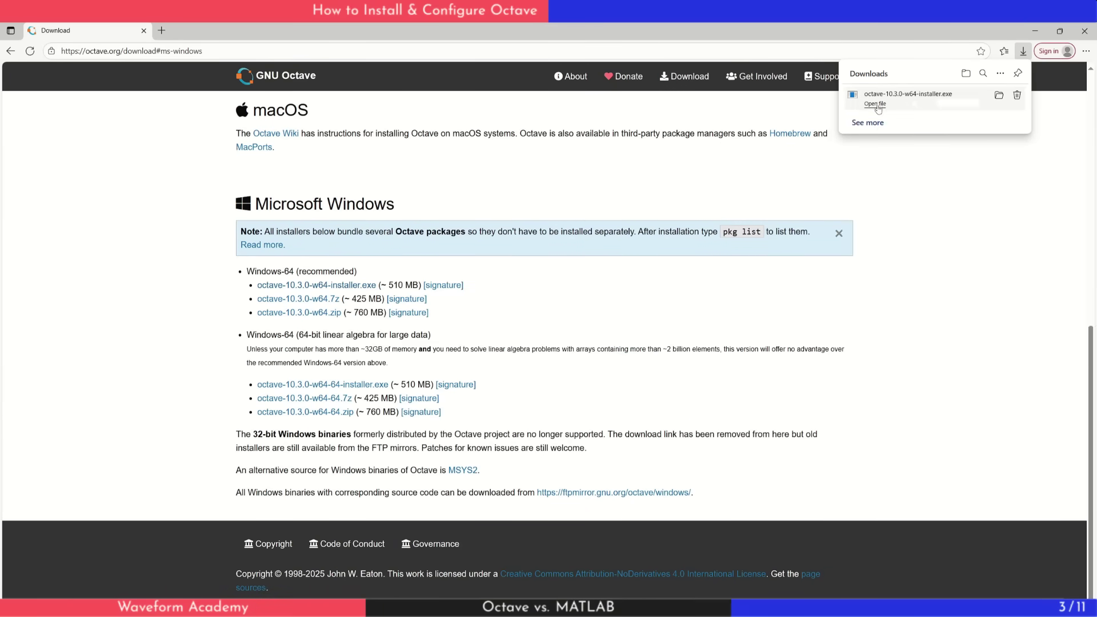
# Step: Install Octave 10.3.0 for all users, without .m association or readme, and launch it
pyautogui.click(892, 98)
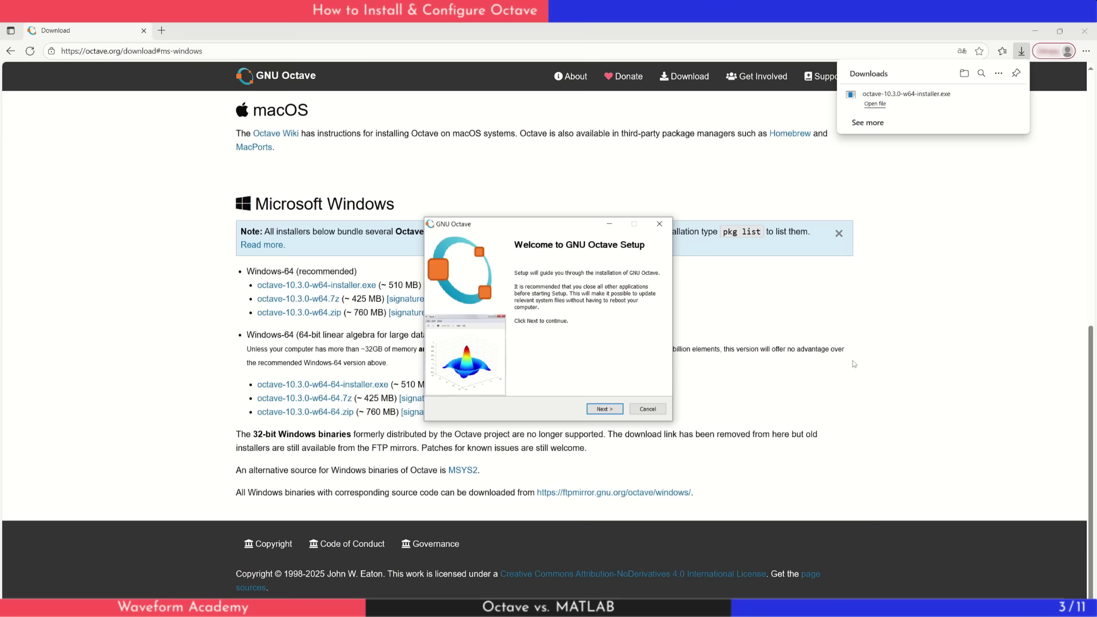
pyautogui.click(603, 410)
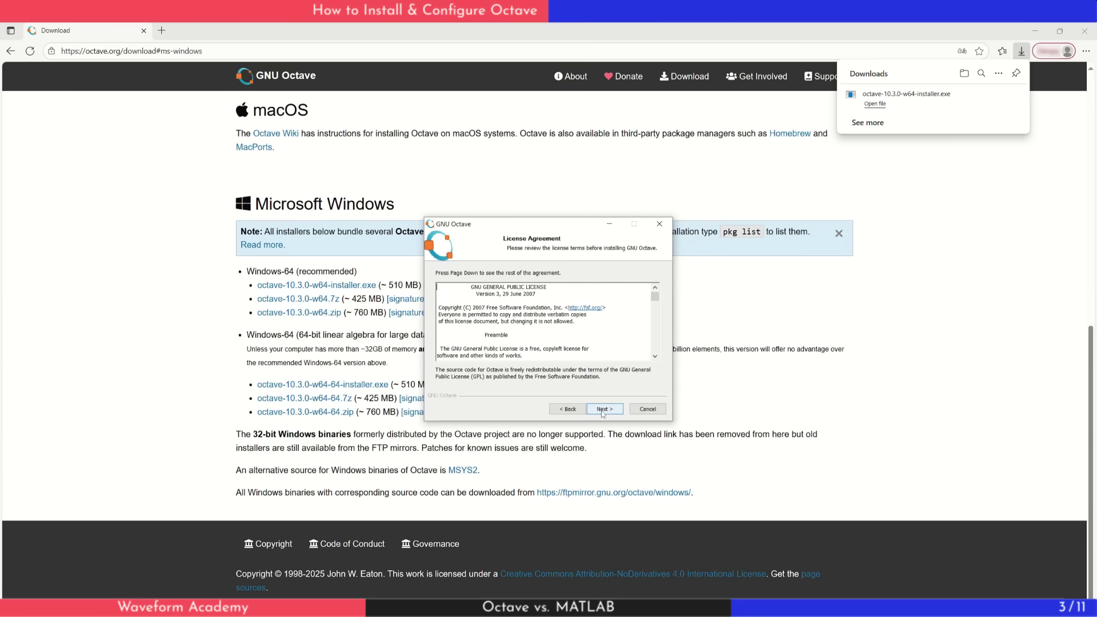
pyautogui.click(605, 409)
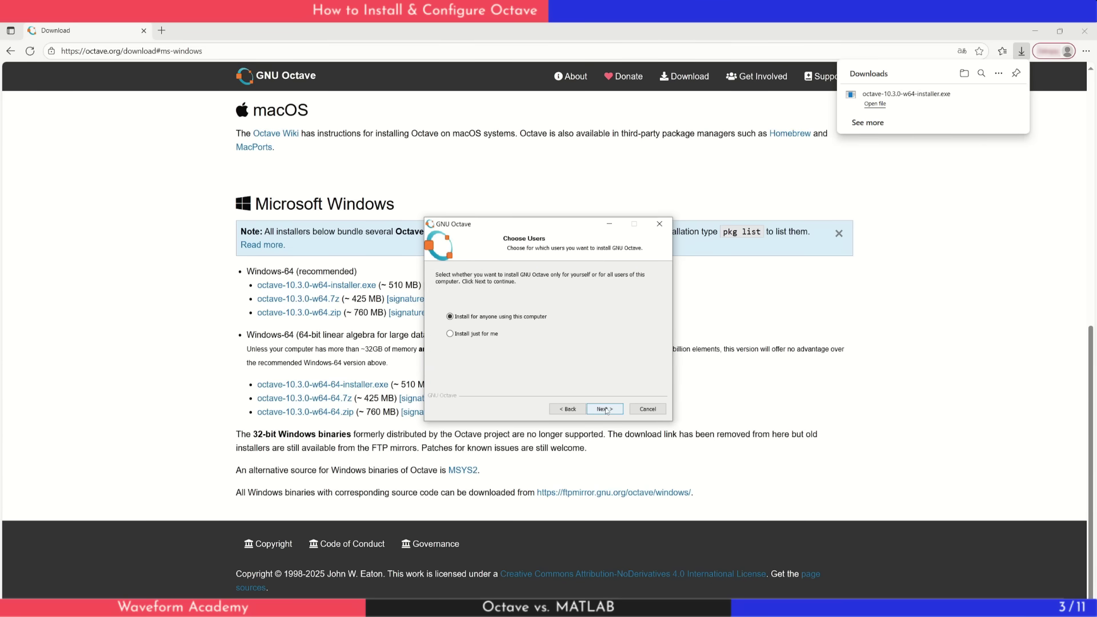
pyautogui.click(606, 410)
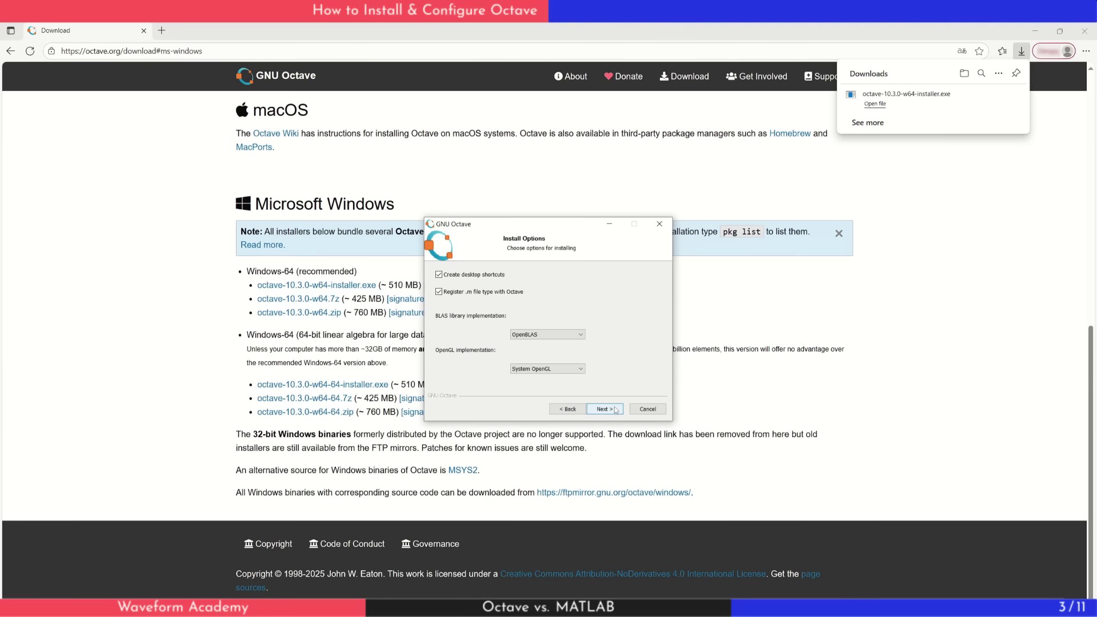
pyautogui.click(439, 292)
pyautogui.click(616, 410)
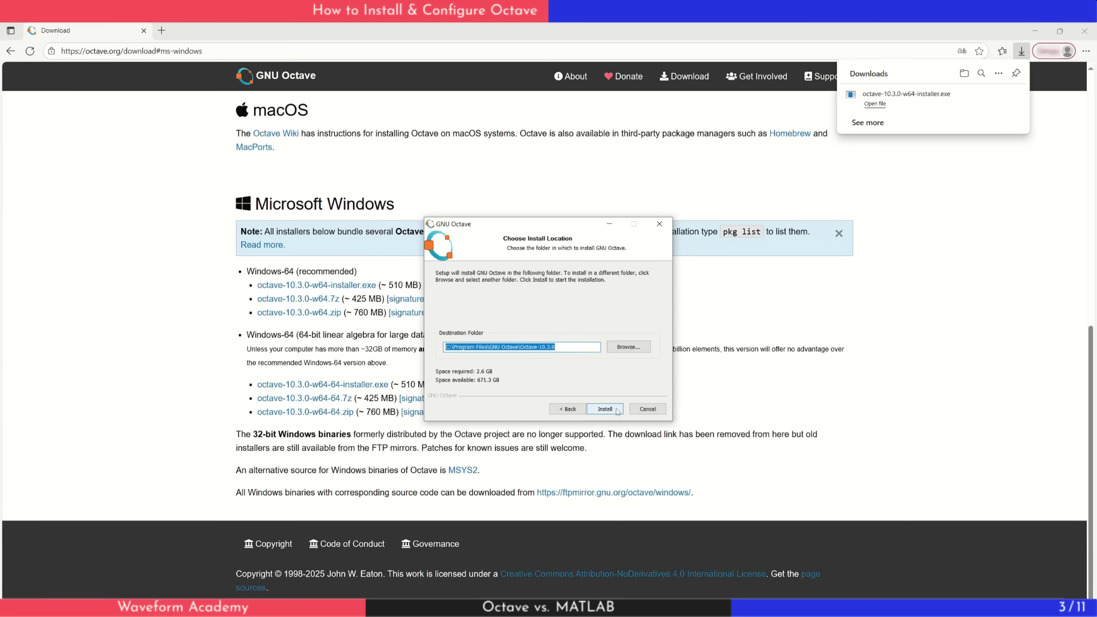
pyautogui.click(617, 411)
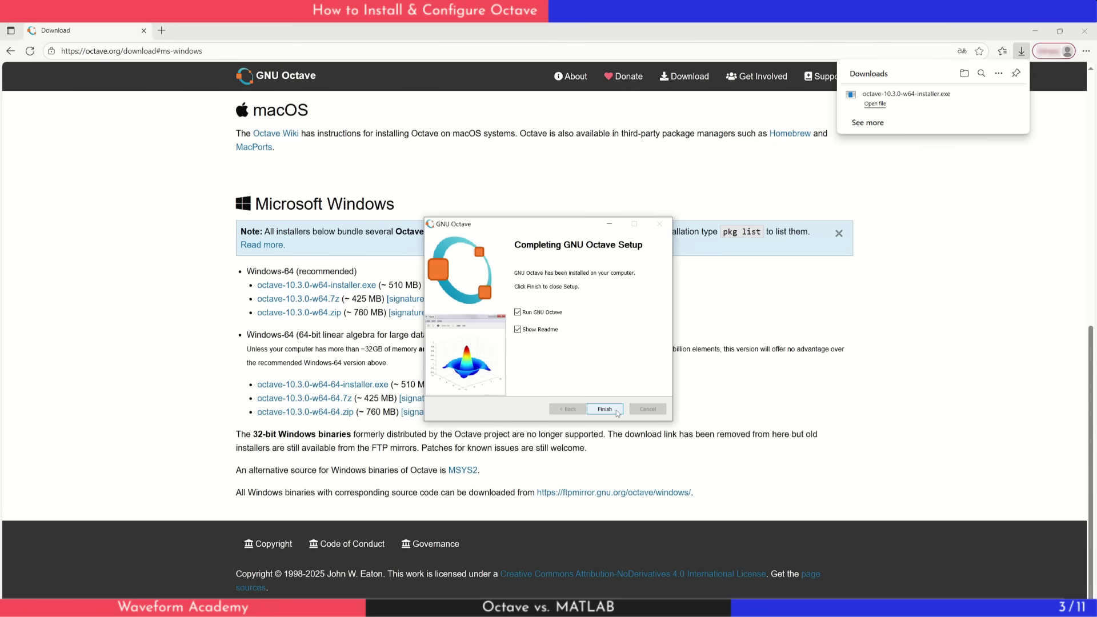
pyautogui.click(517, 329)
pyautogui.click(608, 412)
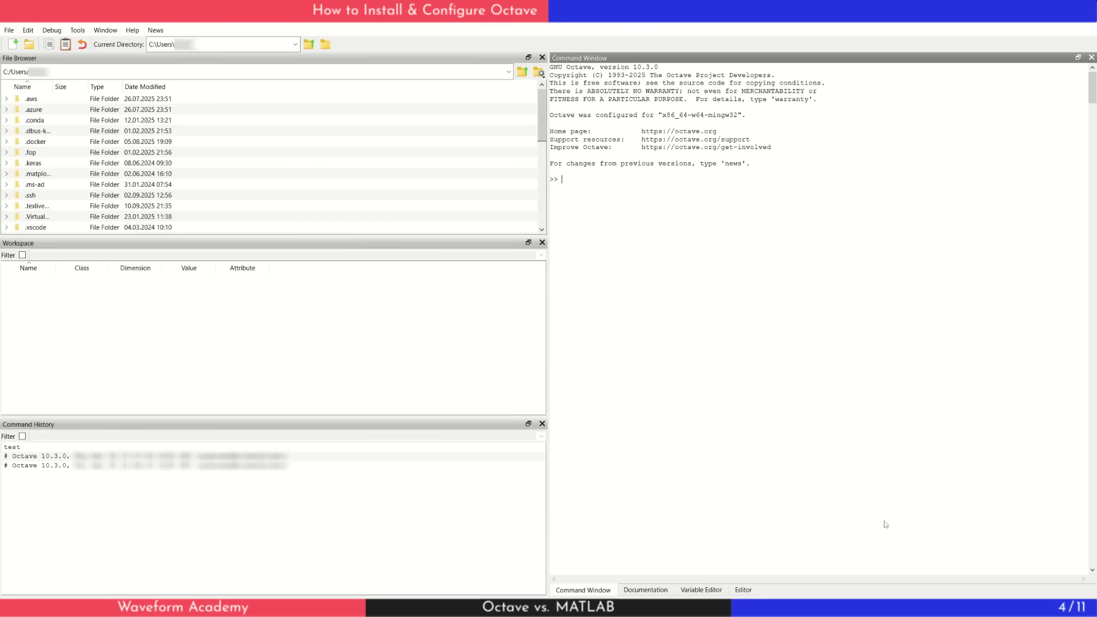
# Step: Set the current working folder to D:\WaveformAcademy
pyautogui.click(210, 42)
pyautogui.tripleClick(211, 41)
pyautogui.write('D')
pyautogui.press('Return')
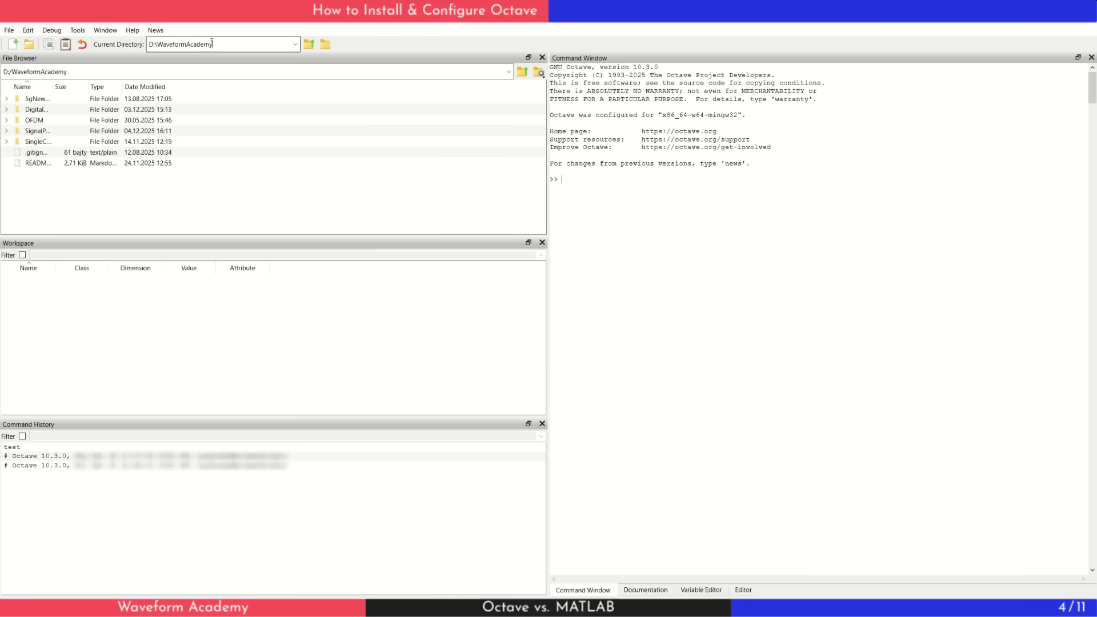
# Step: Evaluate A = 1 + 1 to get A = 2, then close the Command History panel
pyautogui.click(614, 187)
pyautogui.write('A =')
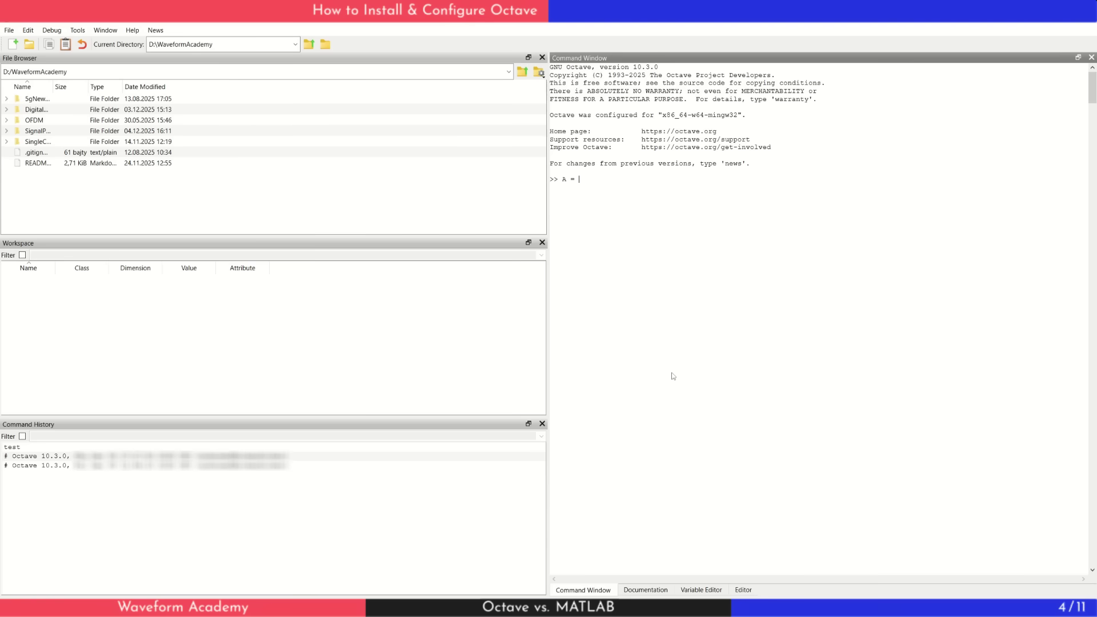
pyautogui.write('1:')
pyautogui.write('1 + 1')
pyautogui.press('Return')
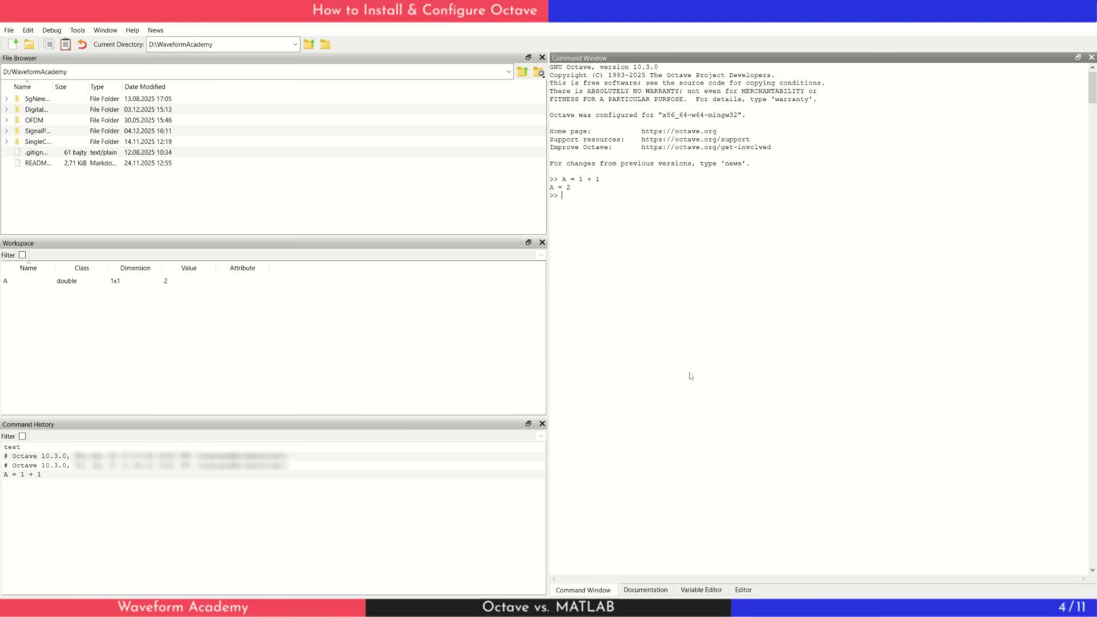
pyautogui.click(542, 424)
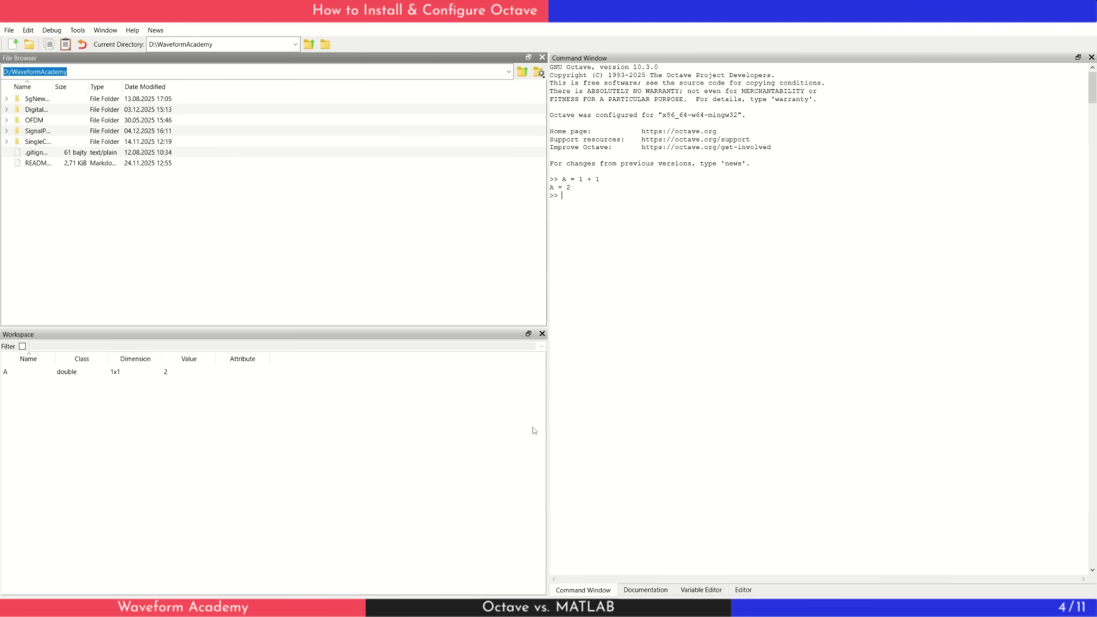
# Step: Create a new empty script and switch between the Command Window and Editor tabs
pyautogui.click(13, 44)
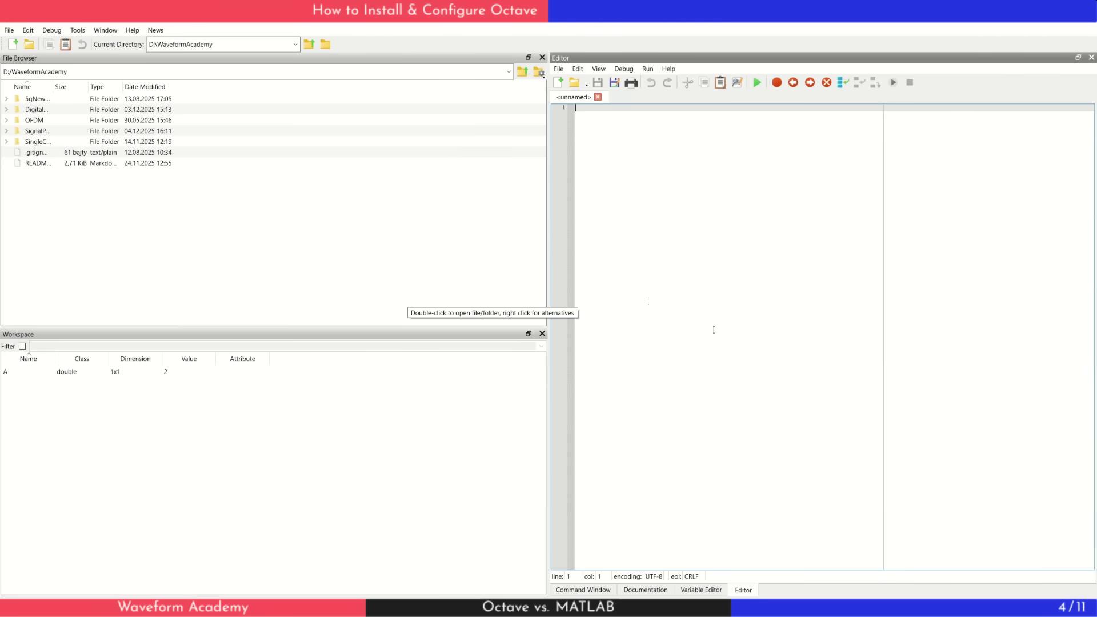
pyautogui.click(587, 592)
pyautogui.click(752, 591)
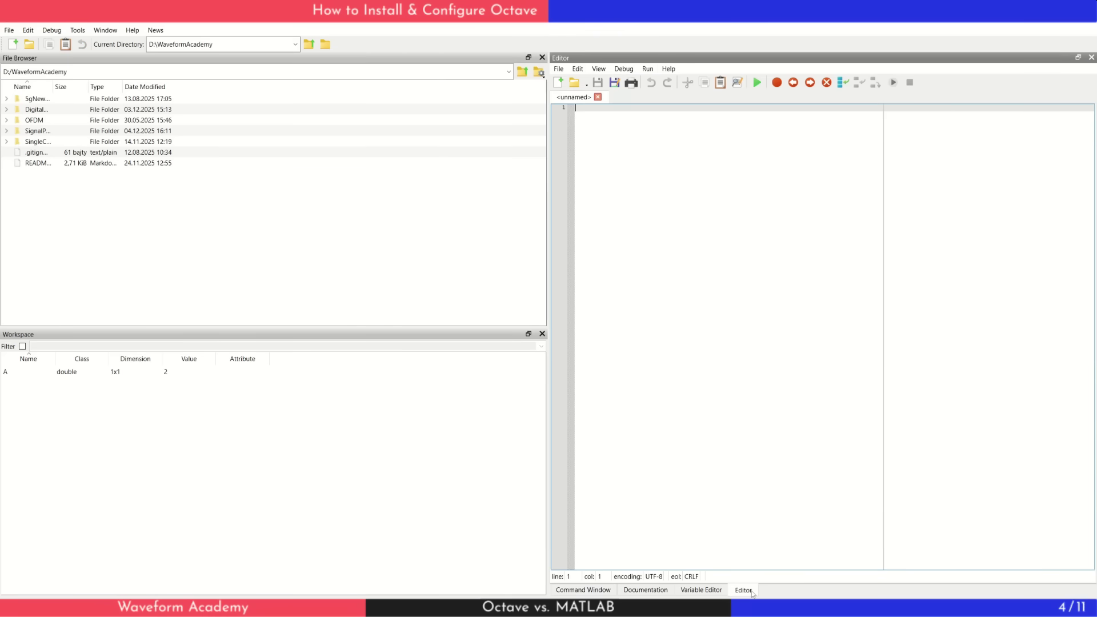
pyautogui.click(599, 591)
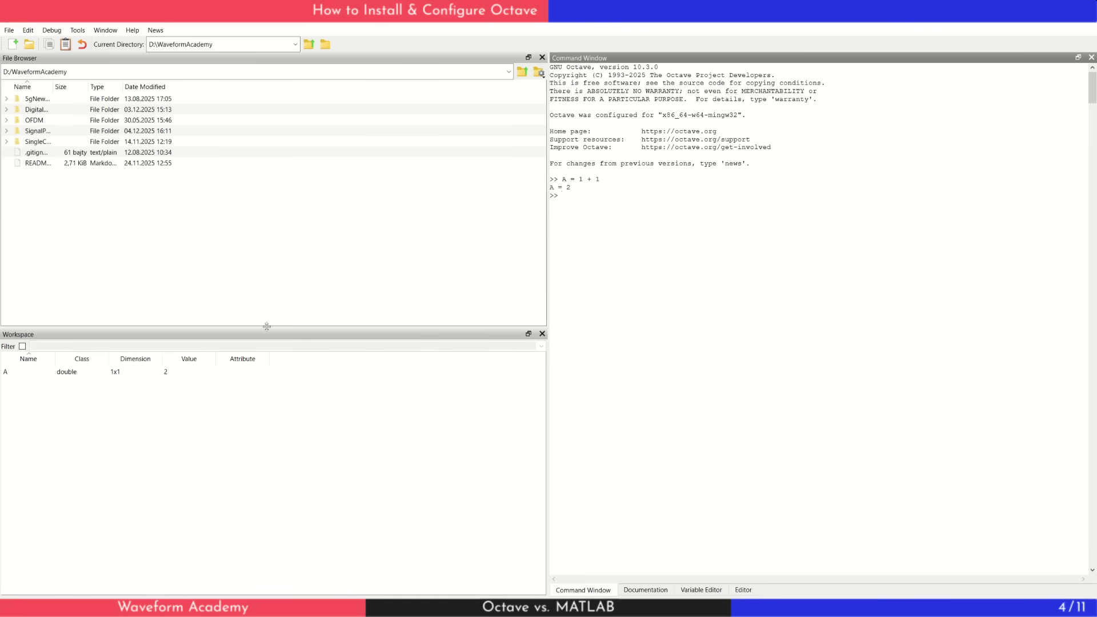
# Step: Dock Workspace on the right, narrow the file browser, and dock panes above the Command Window
pyautogui.moveTo(266, 333); pyautogui.dragTo(1092, 334)
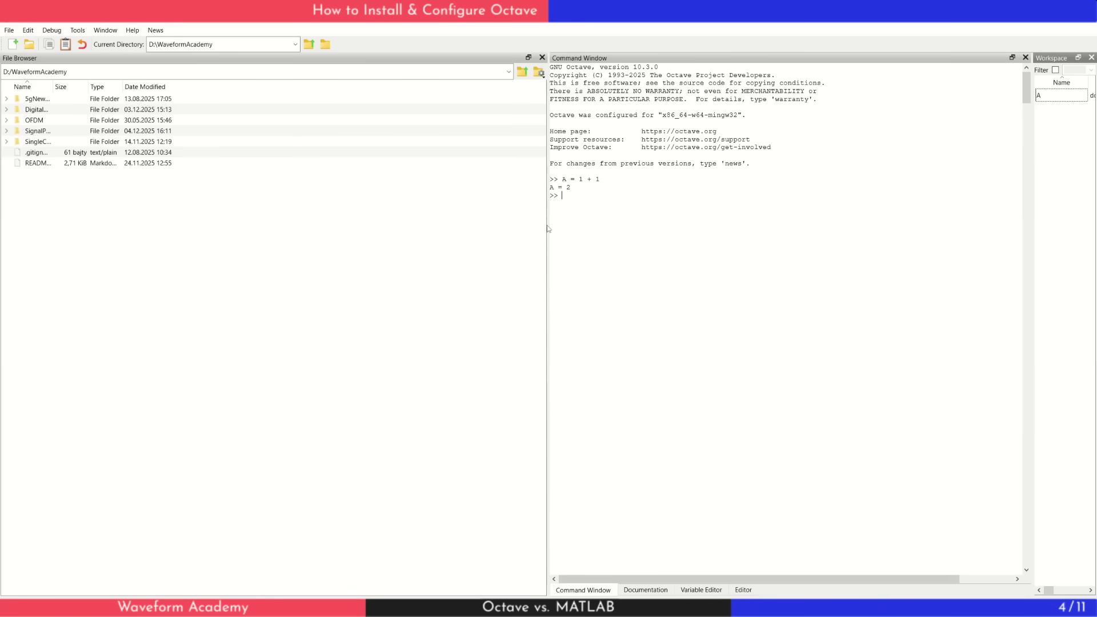
pyautogui.moveTo(549, 228); pyautogui.dragTo(202, 219)
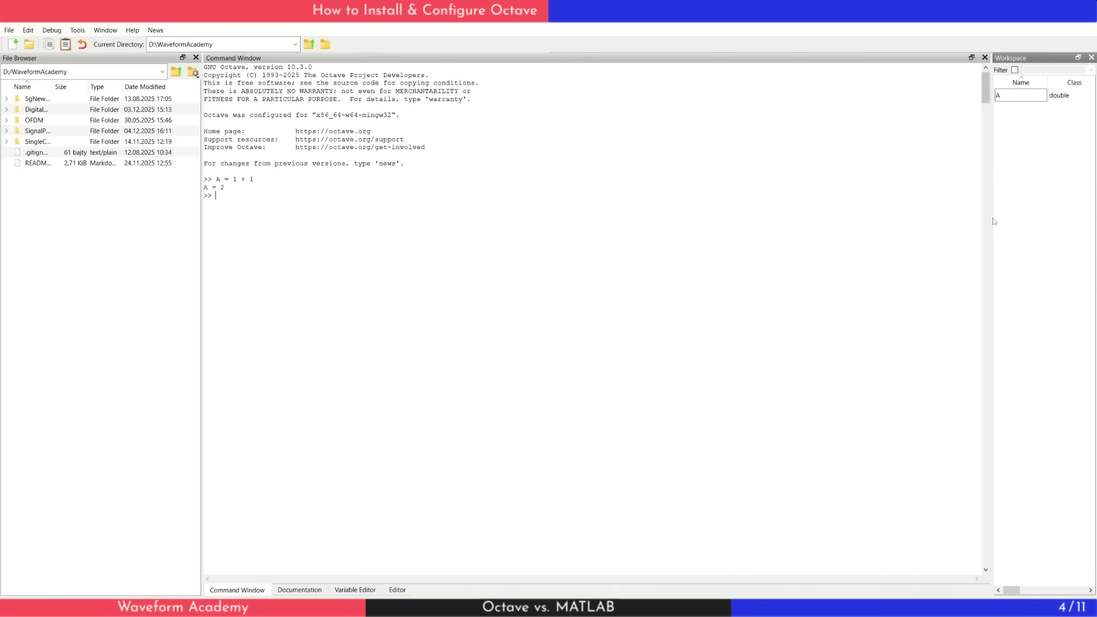
pyautogui.moveTo(990, 221); pyautogui.dragTo(890, 222)
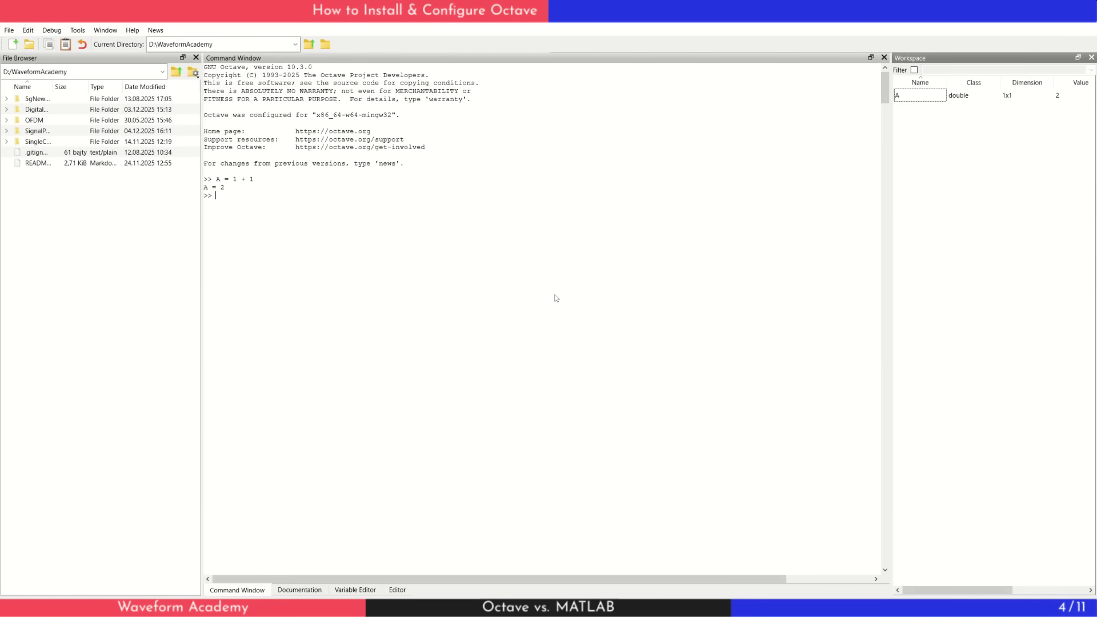
pyautogui.moveTo(299, 590)
pyautogui.mouseDown()
pyautogui.moveTo(283, 89)
pyautogui.moveTo(440, 561)
pyautogui.moveTo(446, 502)
pyautogui.mouseUp()
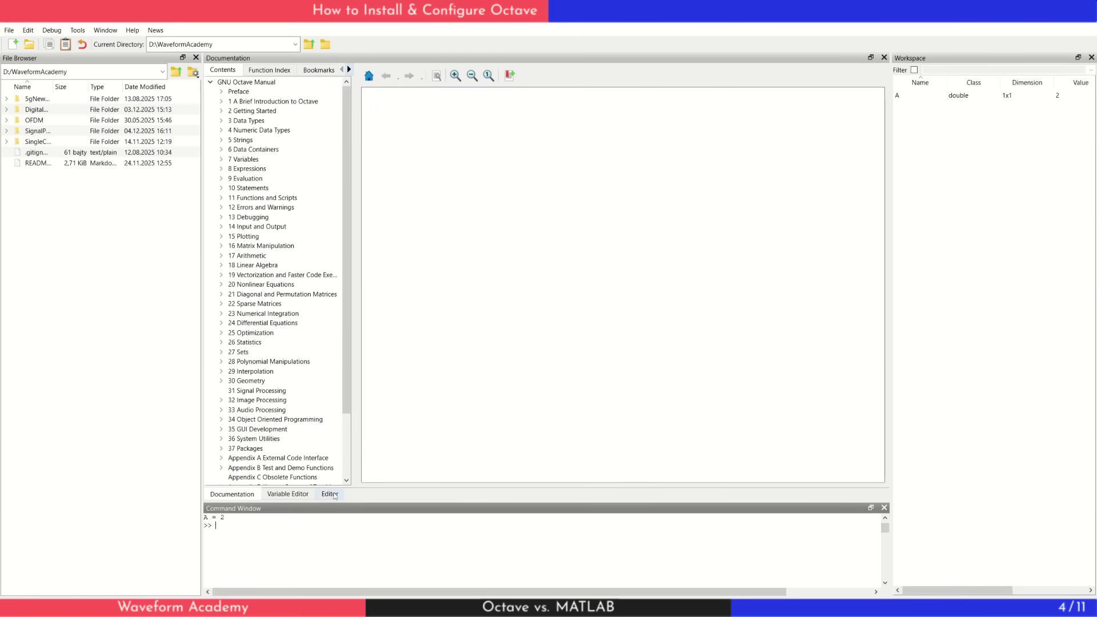
pyautogui.click(327, 495)
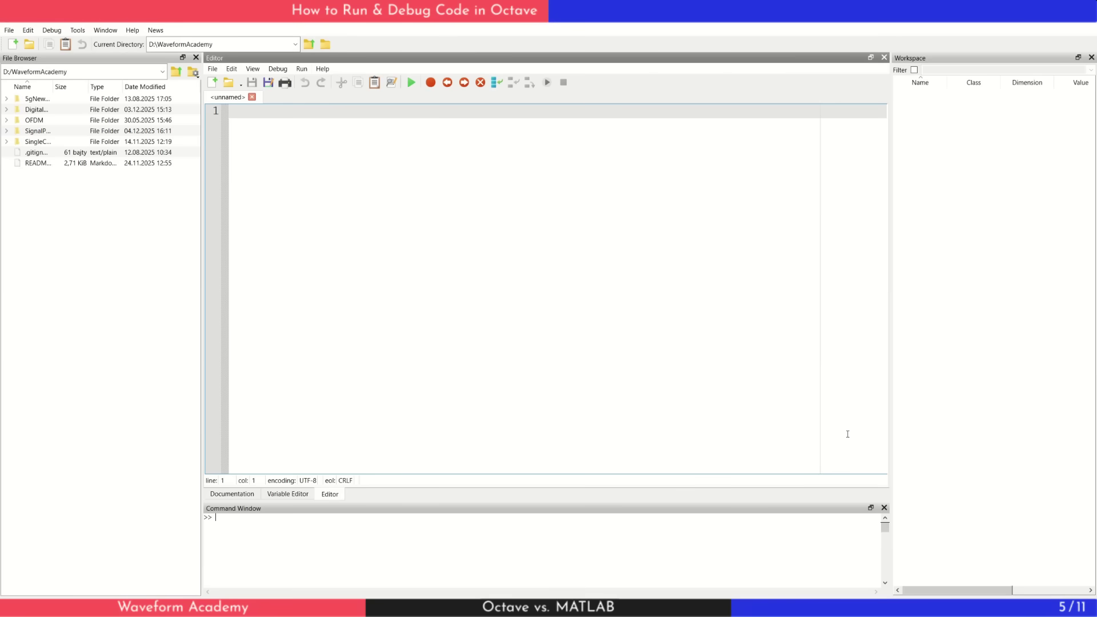
# Step: Paste the sine-plot code into the new script and save it as example.m
pyautogui.write('x = -10:0.1:10; # Create an evenly-spaced vector from -10..10 y = sin (x);    # y is also a vector plot (x, y); title ("Simple 2-D Plot"); xlabel ("x"); ylabel ("sin (x)");')
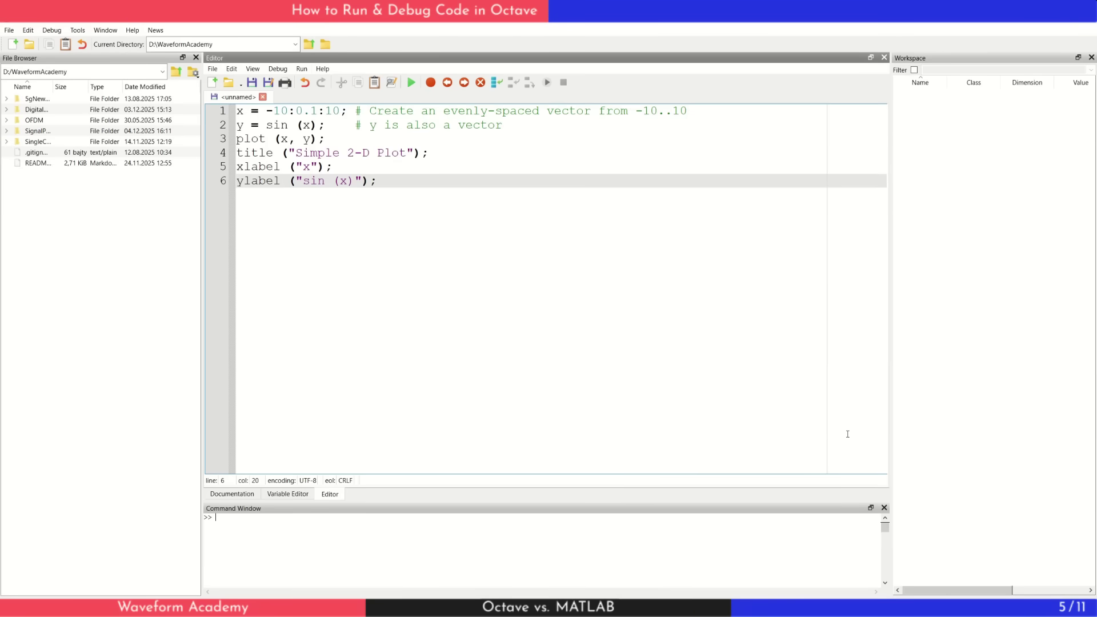
pyautogui.click(251, 83)
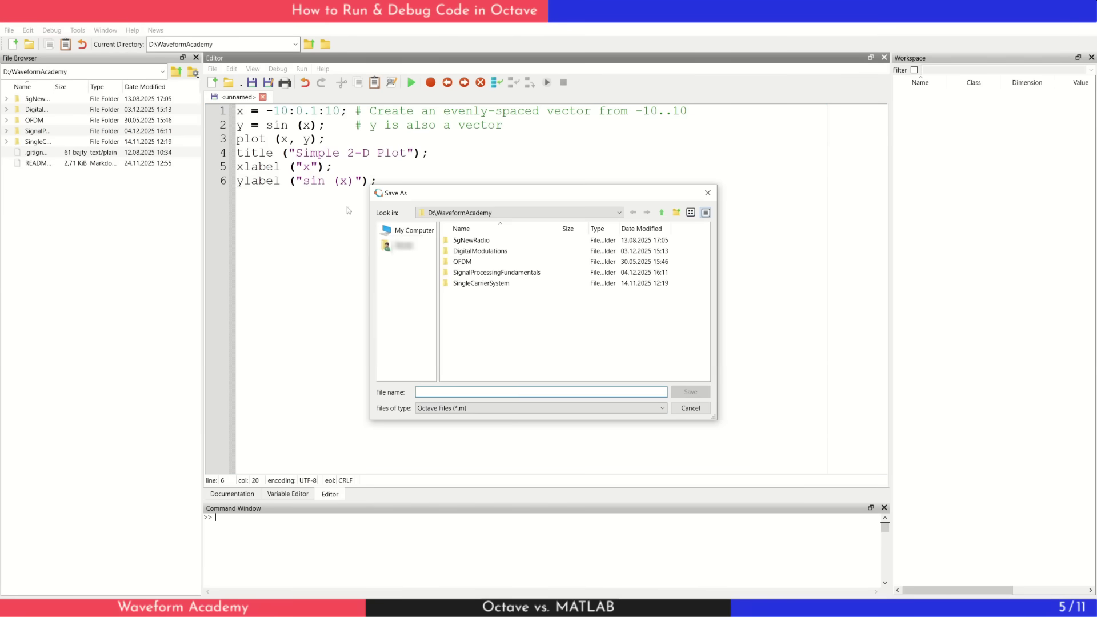
pyautogui.write('example')
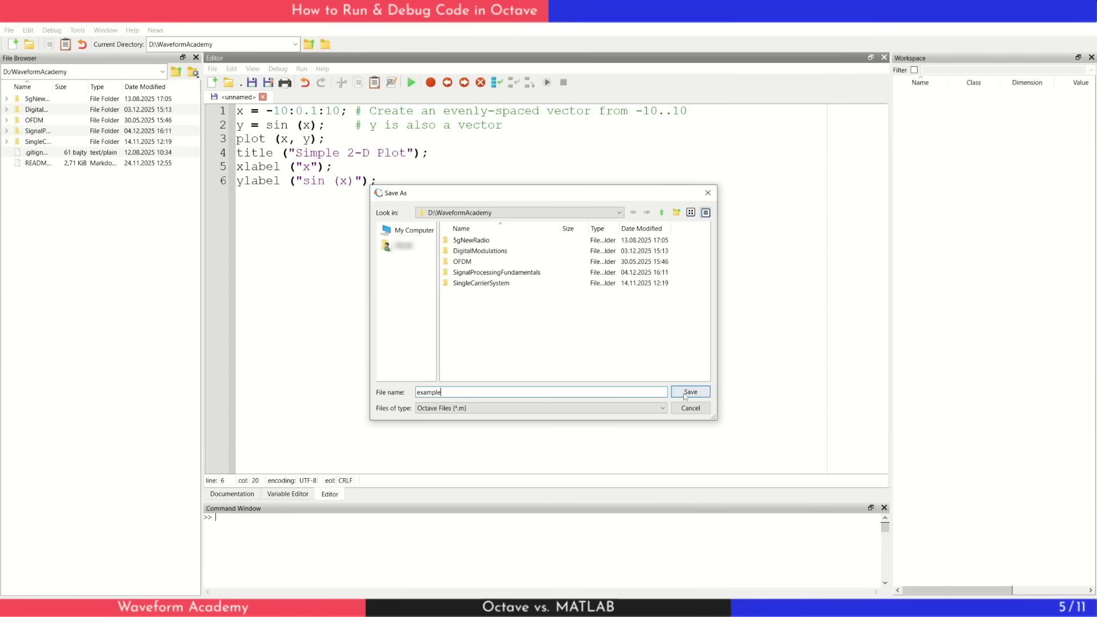
pyautogui.click(685, 391)
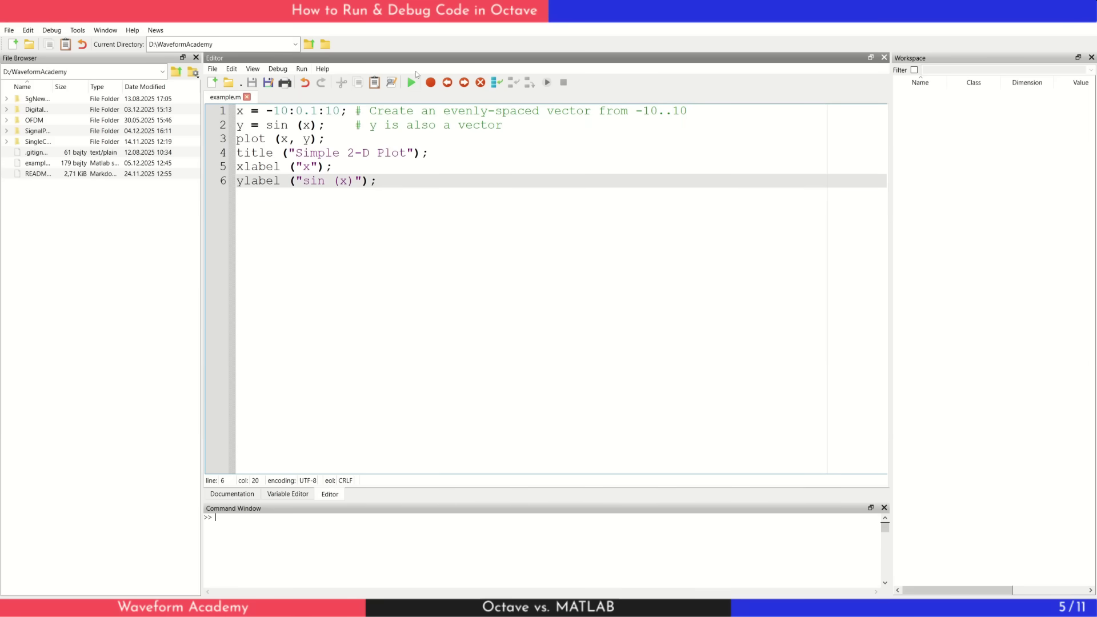
# Step: Run example.m, move Figure 1 aside, and zoom into part of the sine curve
pyautogui.click(411, 83)
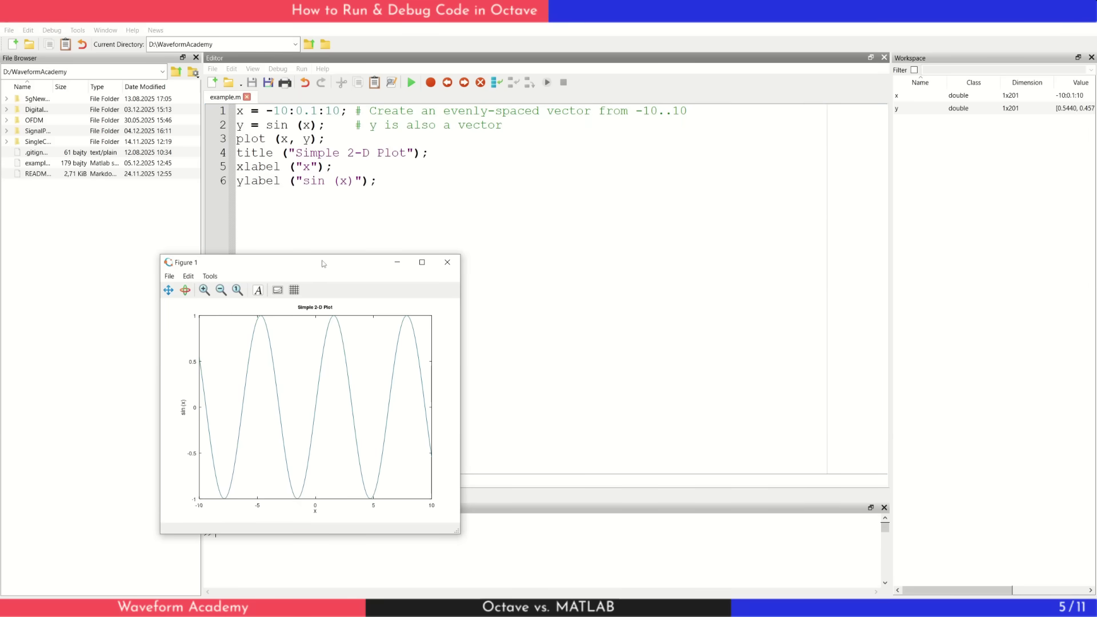
pyautogui.moveTo(317, 268); pyautogui.dragTo(526, 201)
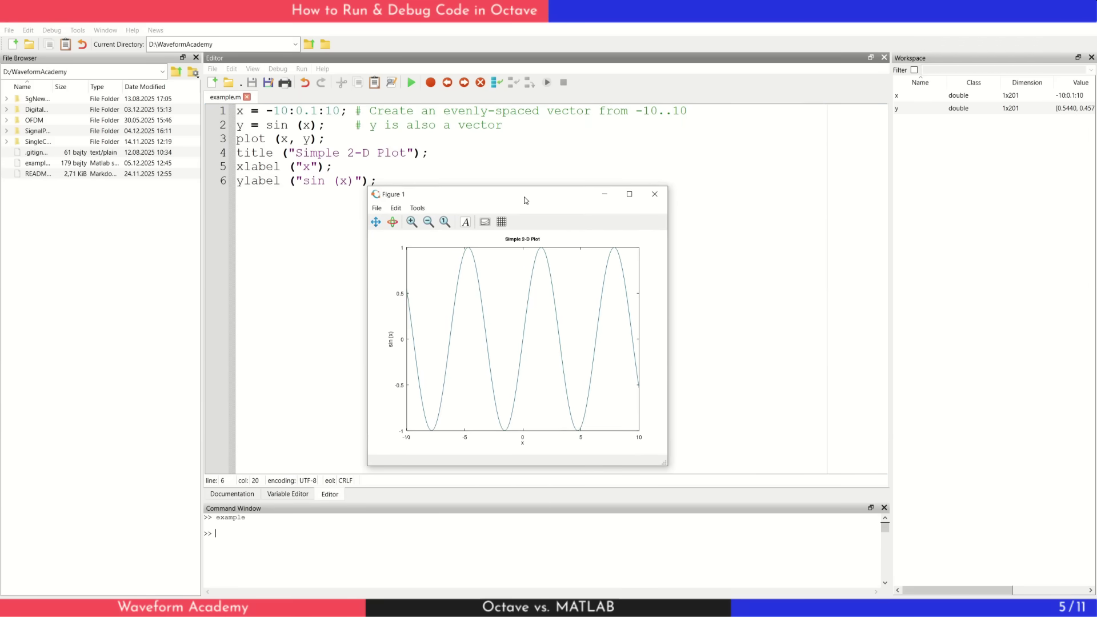
pyautogui.click(411, 222)
pyautogui.moveTo(431, 263)
pyautogui.mouseDown()
pyautogui.moveTo(484, 364)
pyautogui.moveTo(614, 403)
pyautogui.mouseUp()
# Step: Pan and rotate the sine plot, then turn off rotation and close the figure
pyautogui.click(375, 223)
pyautogui.moveTo(465, 294)
pyautogui.mouseDown()
pyautogui.moveTo(605, 322)
pyautogui.moveTo(570, 323)
pyautogui.mouseUp()
pyautogui.click(392, 222)
pyautogui.moveTo(493, 309)
pyautogui.mouseDown()
pyautogui.moveTo(514, 322)
pyautogui.moveTo(544, 314)
pyautogui.moveTo(554, 377)
pyautogui.mouseUp()
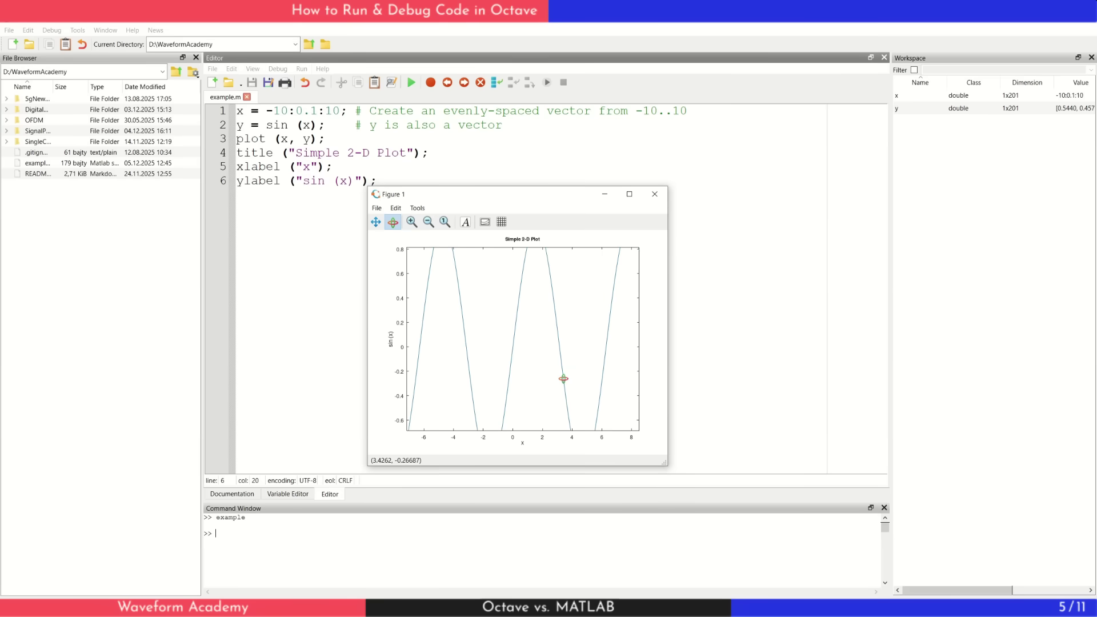
pyautogui.click(393, 228)
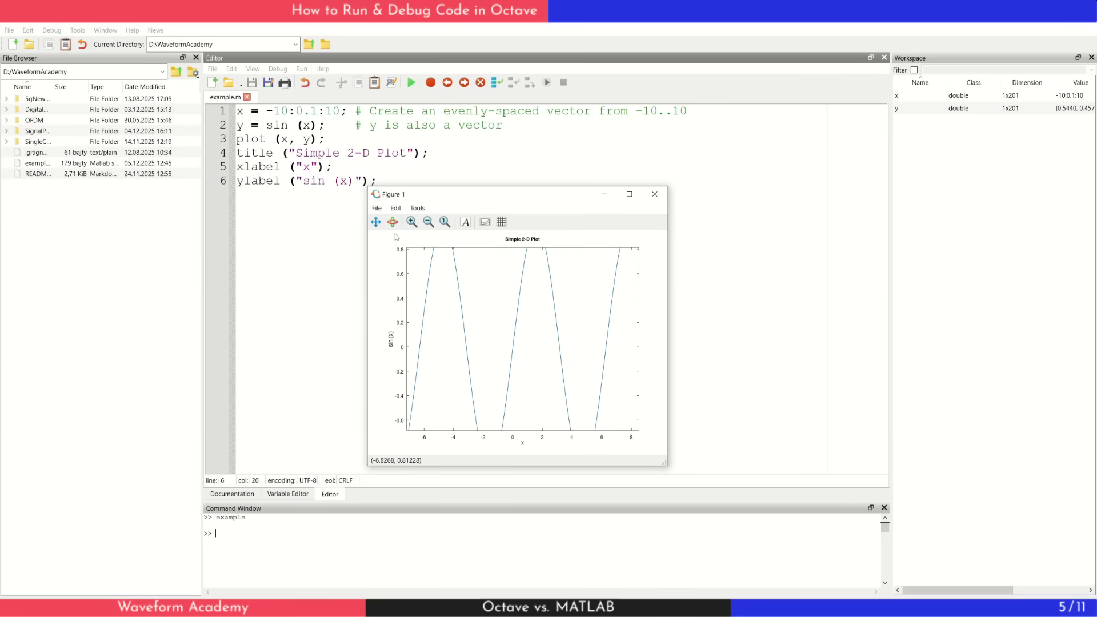
pyautogui.click(655, 198)
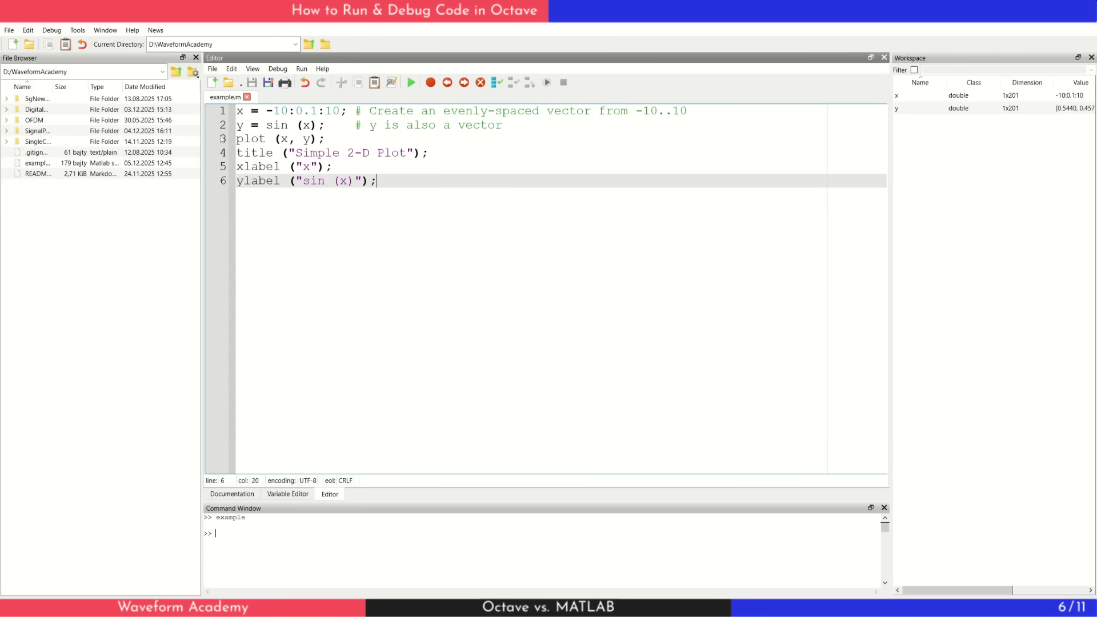
# Step: Set a breakpoint on line 2, run clearvars, and run example.m to stop there
pyautogui.click(215, 126)
pyautogui.click(210, 125)
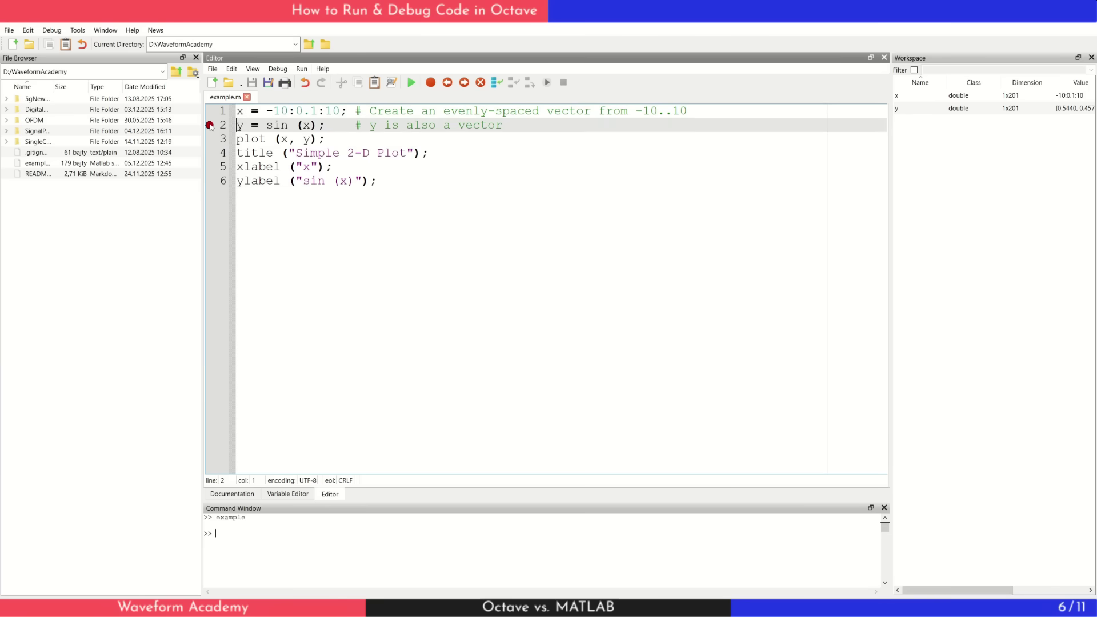
pyautogui.click(247, 535)
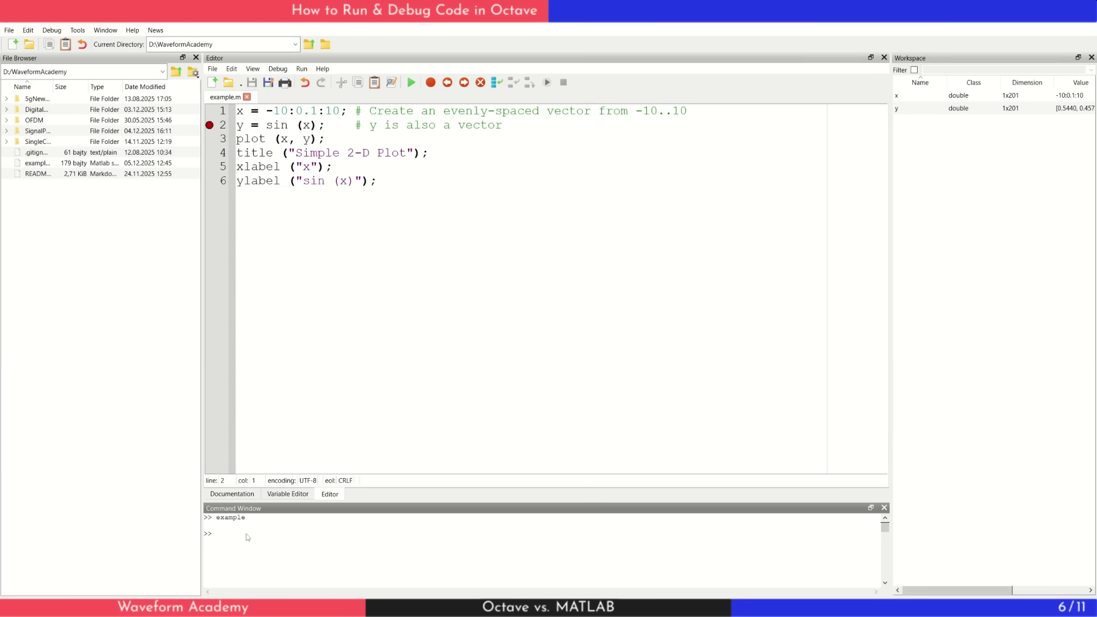
pyautogui.write('clearvars;')
pyautogui.press('Return')
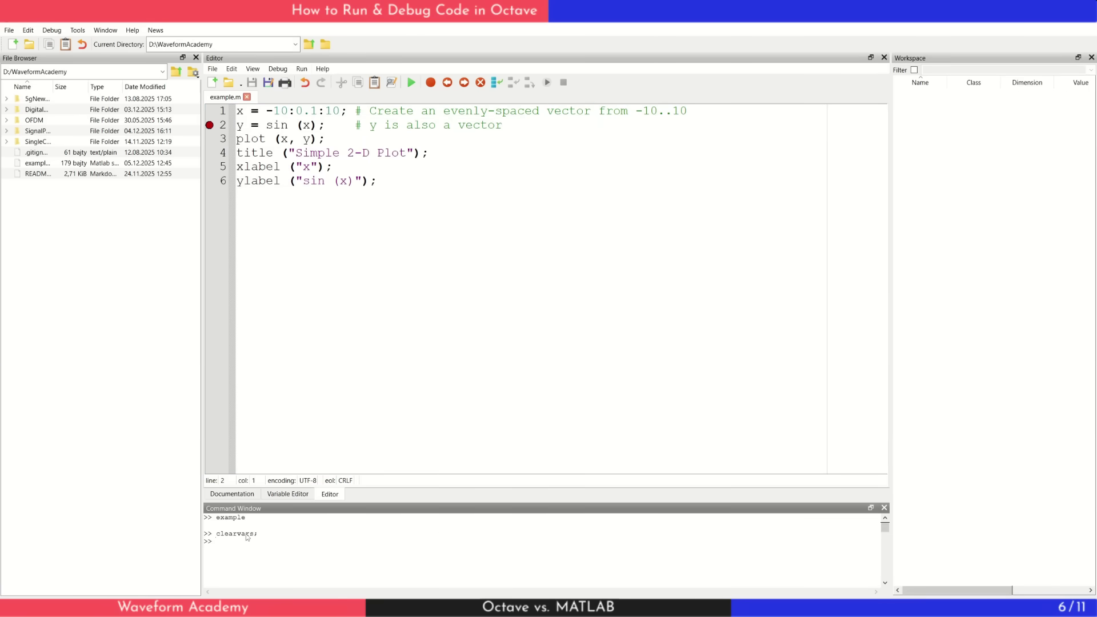
pyautogui.click(410, 83)
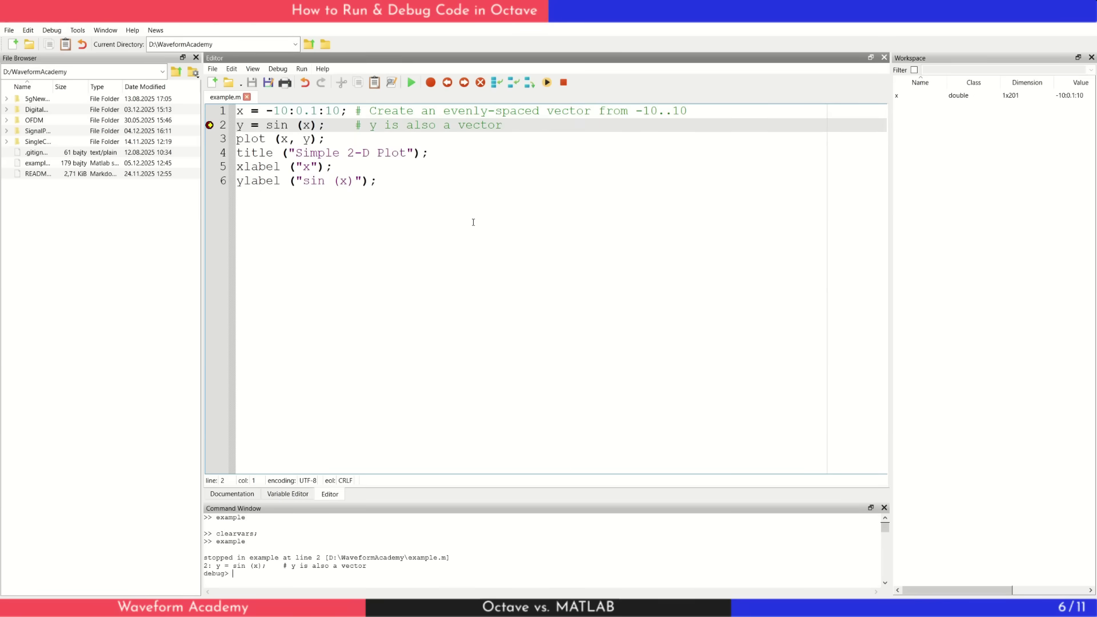
# Step: Step, Step In, Step Out and Continue to finish the script, then move the plot
pyautogui.click(497, 83)
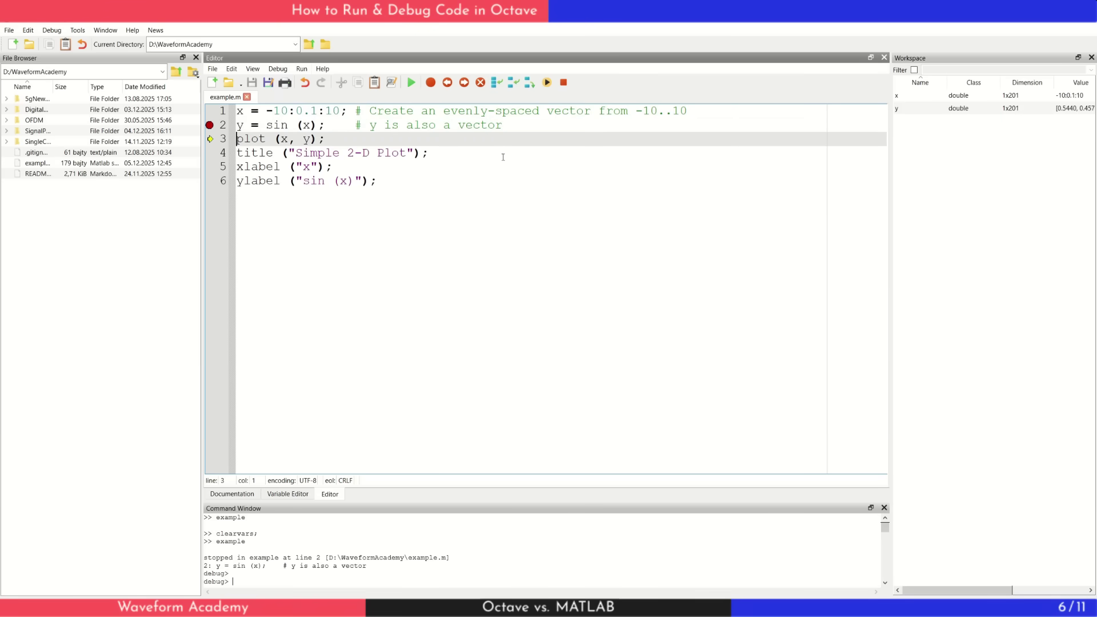
pyautogui.click(514, 82)
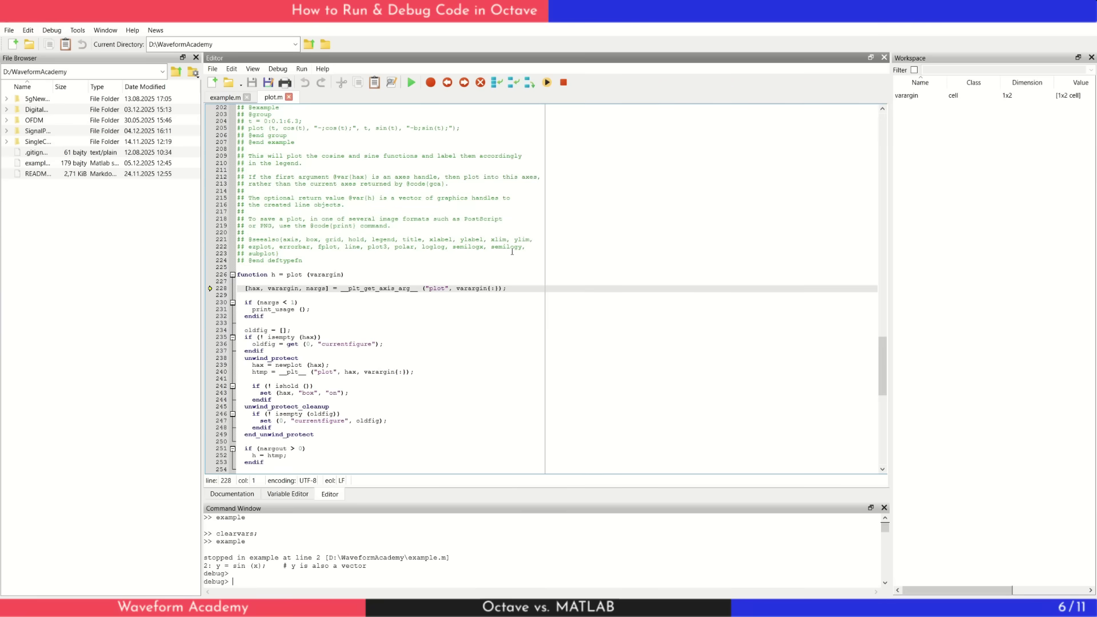
pyautogui.click(529, 83)
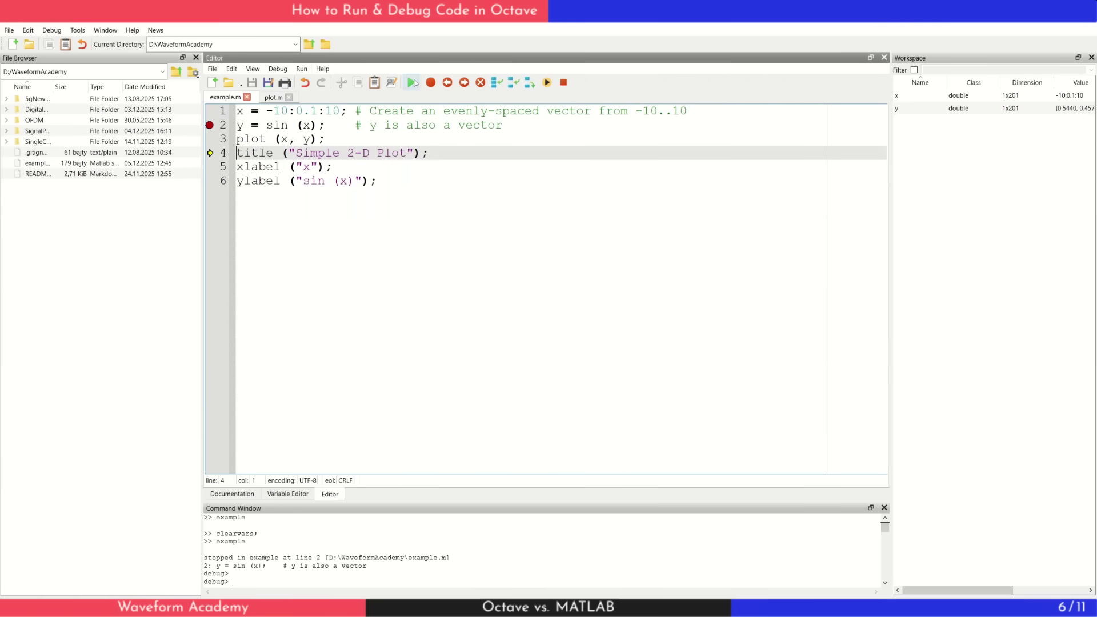
pyautogui.click(546, 82)
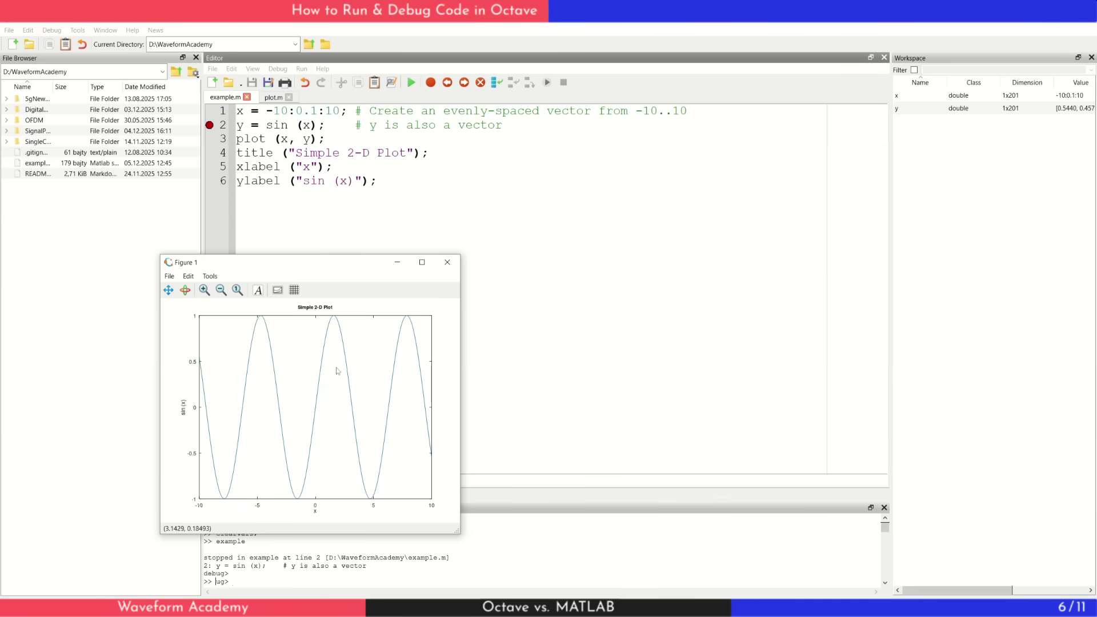
pyautogui.moveTo(314, 263); pyautogui.dragTo(536, 197)
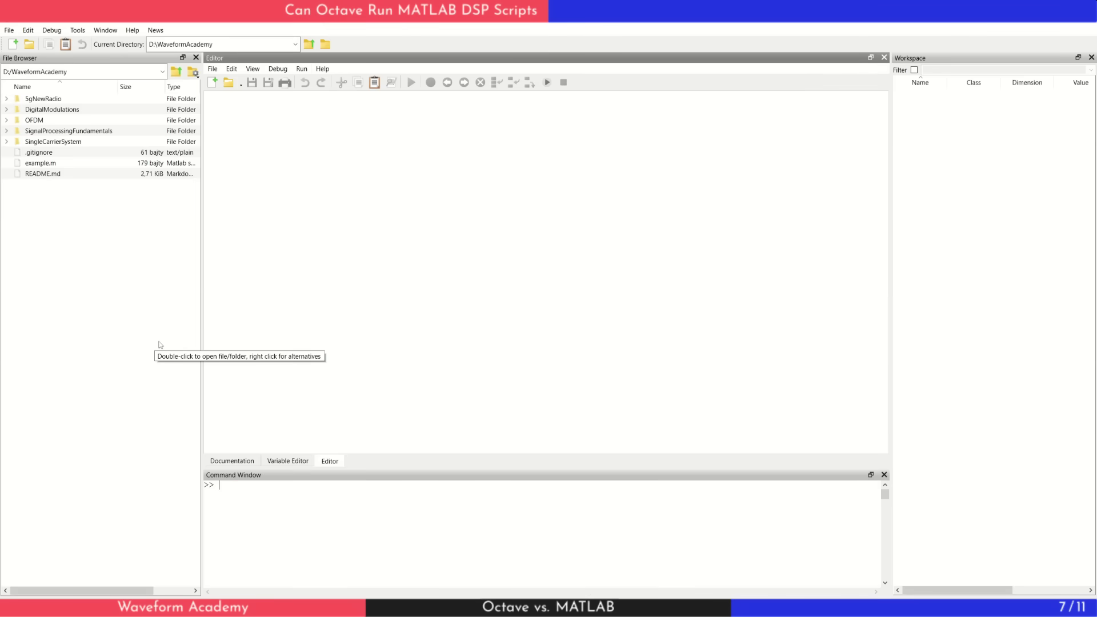
# Step: Open DemoDFT.m from SignalProcessingFundamentals and run it, hitting the colour-property error
pyautogui.doubleClick(69, 130)
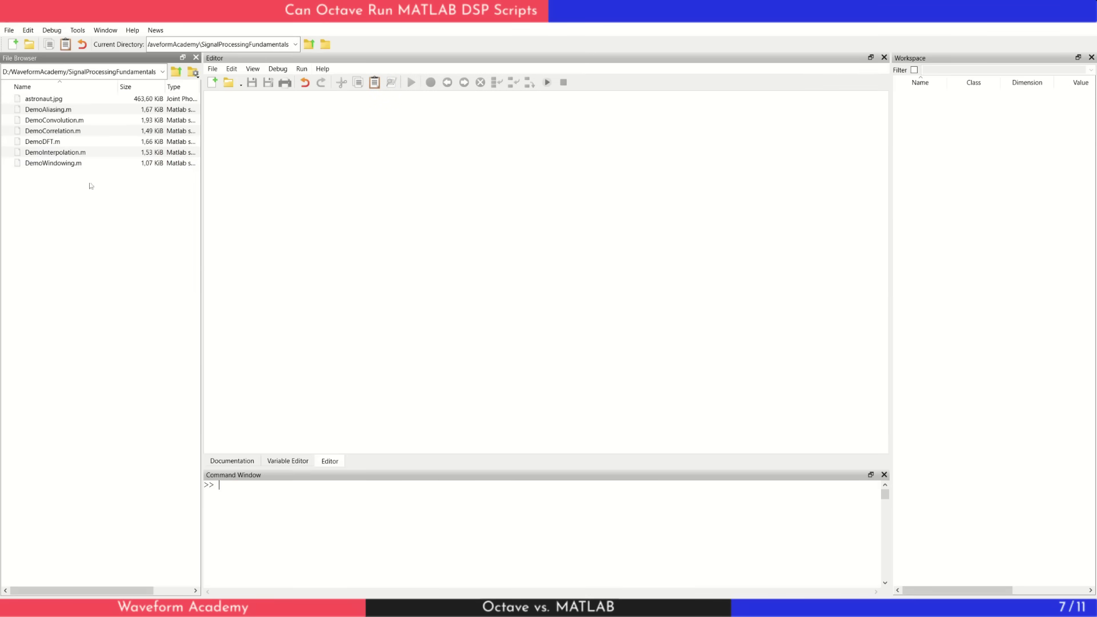
pyautogui.doubleClick(42, 141)
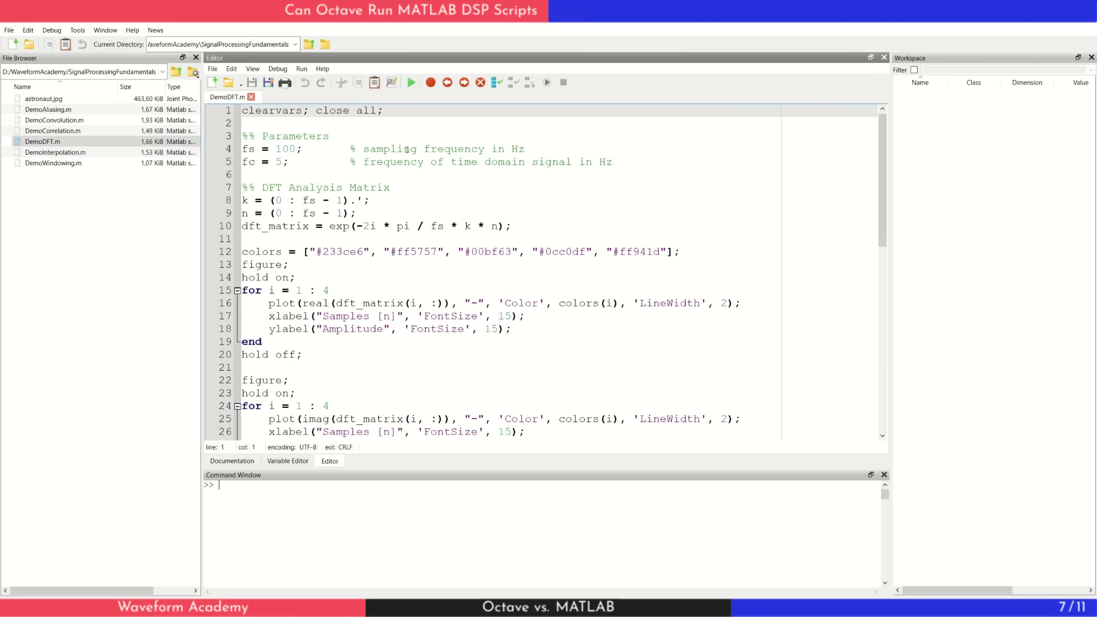
pyautogui.click(413, 87)
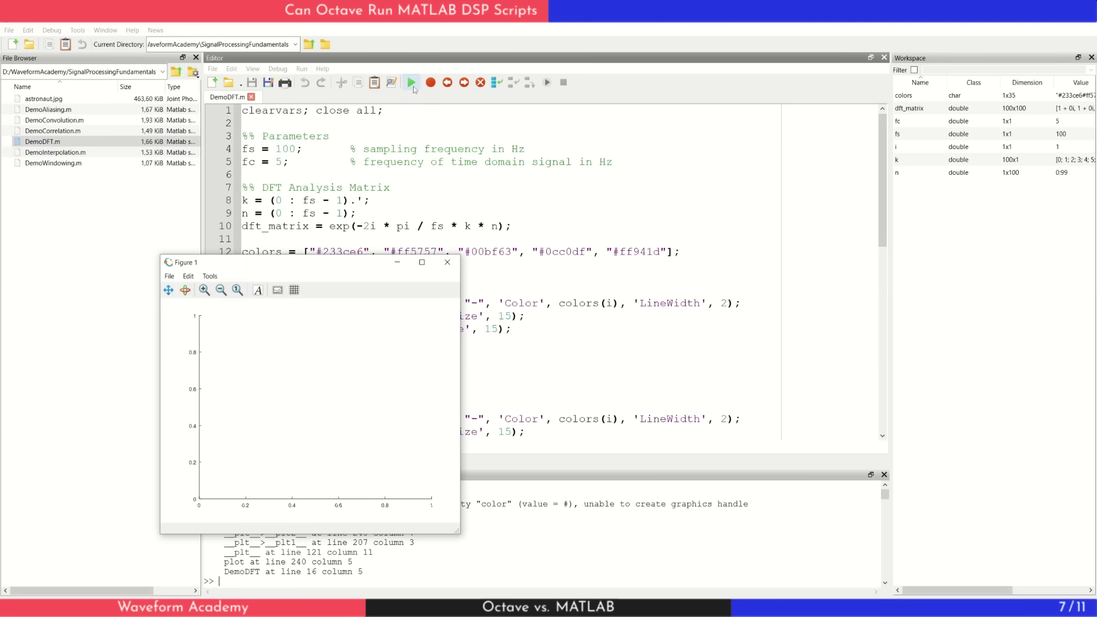
# Step: Close the empty figure and open the colors variable in the Variable Editor
pyautogui.moveTo(351, 268); pyautogui.dragTo(455, 173)
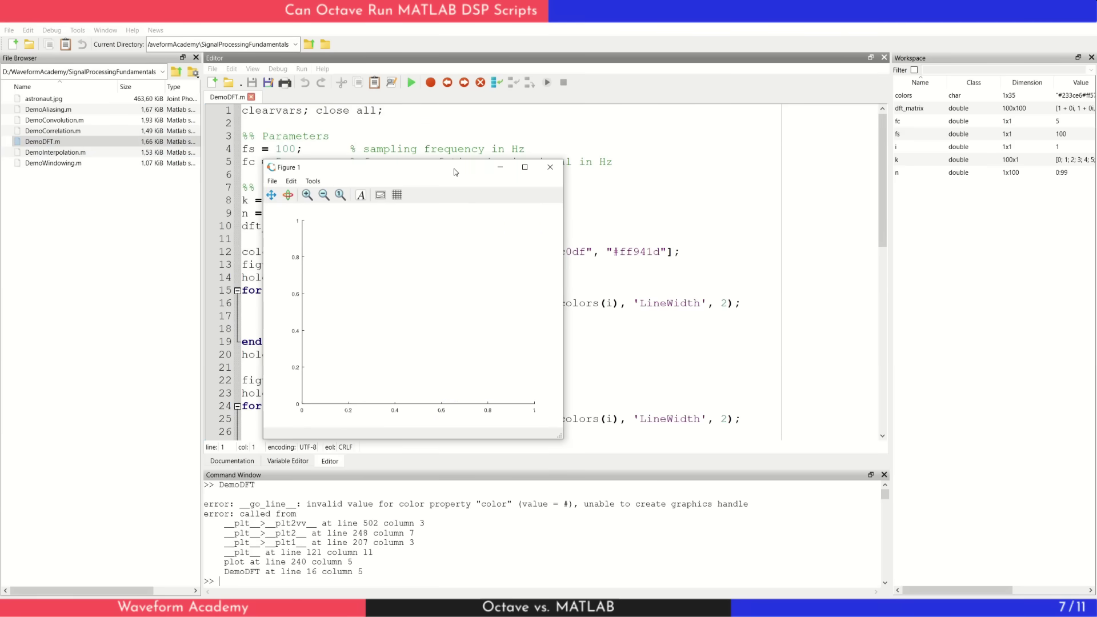
pyautogui.click(549, 167)
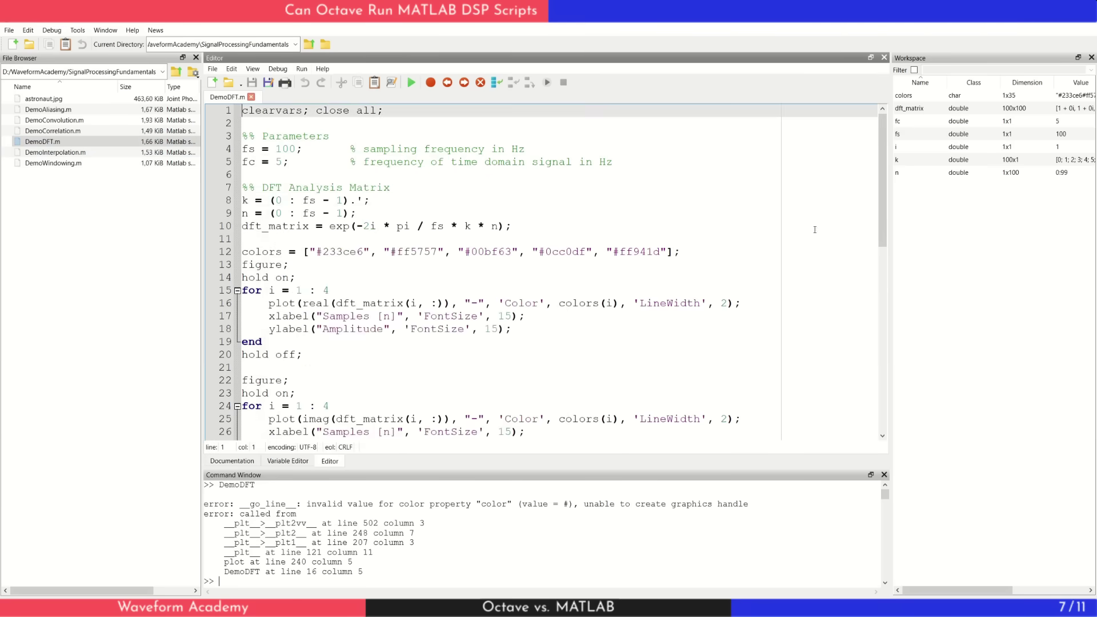
pyautogui.doubleClick(914, 97)
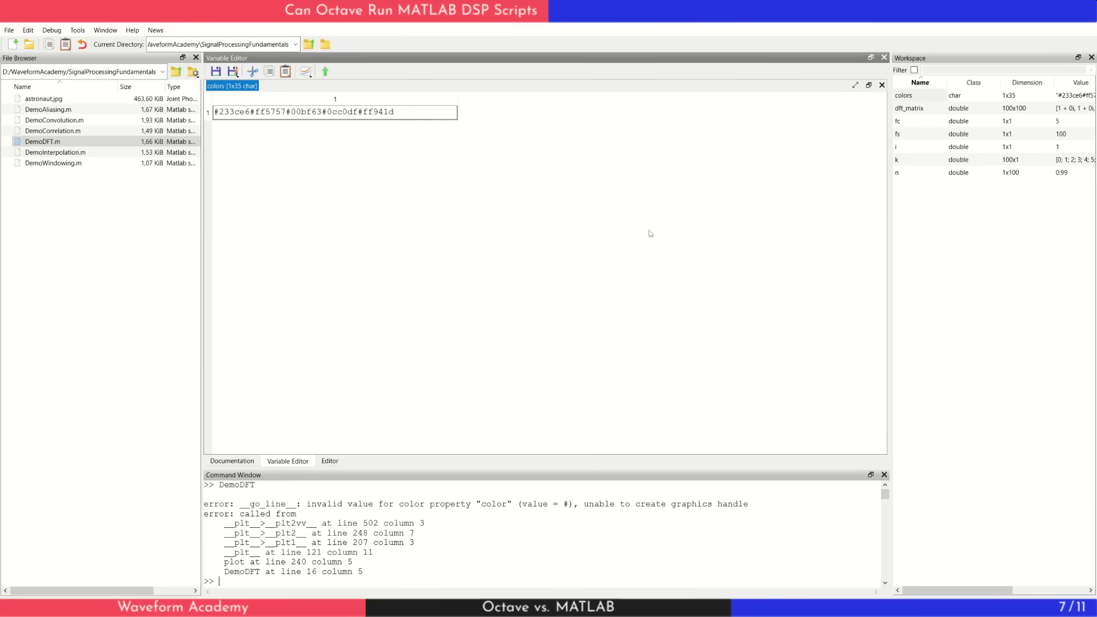
# Step: On line 12, replace the commas between the colour strings with semicolons
pyautogui.click(330, 461)
pyautogui.click(376, 251)
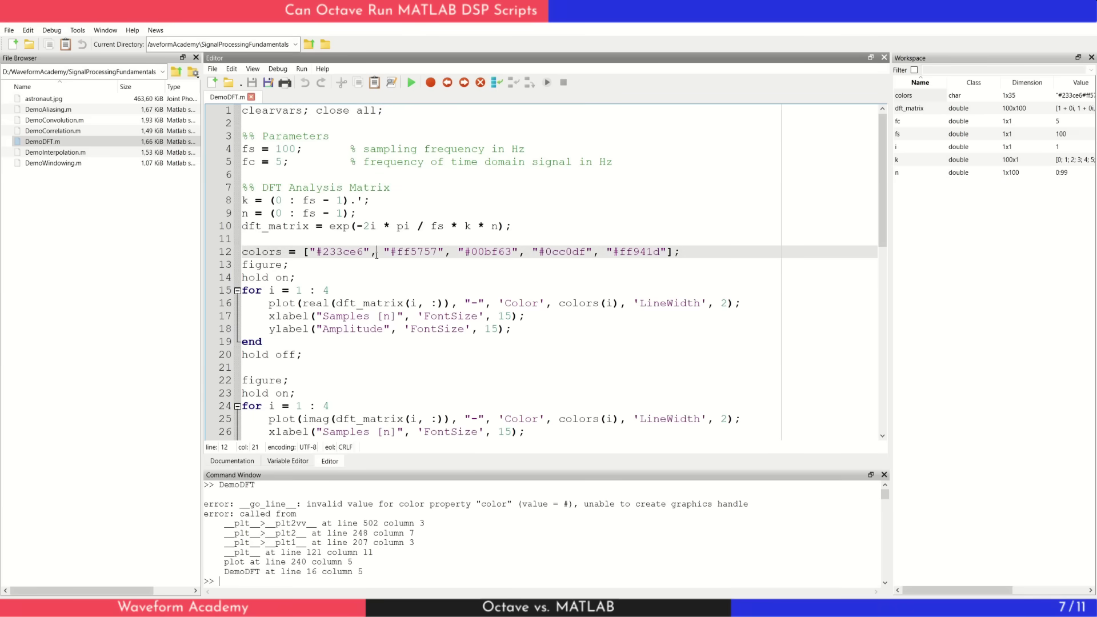
pyautogui.press('BackSpace')
pyautogui.write(';')
pyautogui.press('Left')
pyautogui.press('BackSpace')
pyautogui.write(';')
pyautogui.click(524, 253)
pyautogui.press('BackSpace')
pyautogui.write(';')
pyautogui.click(598, 252)
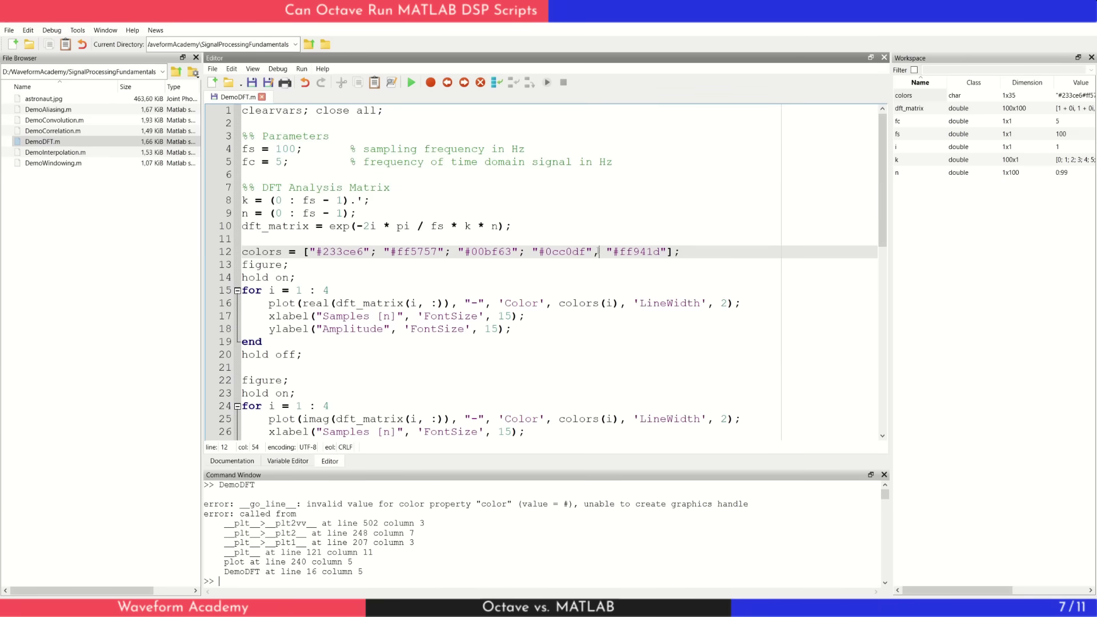
# Step: Change colors(i) to colors(i, :) on lines 16, 25, 36, 48, 60 and rerun DemoDFT.m
pyautogui.click(612, 304)
pyautogui.write(', :')
pyautogui.scroll(-3, 612, 304)
pyautogui.click(611, 303)
pyautogui.write(', :')
pyautogui.scroll(-1, 608, 304)
pyautogui.scroll(-2, 609, 304)
pyautogui.click(497, 329)
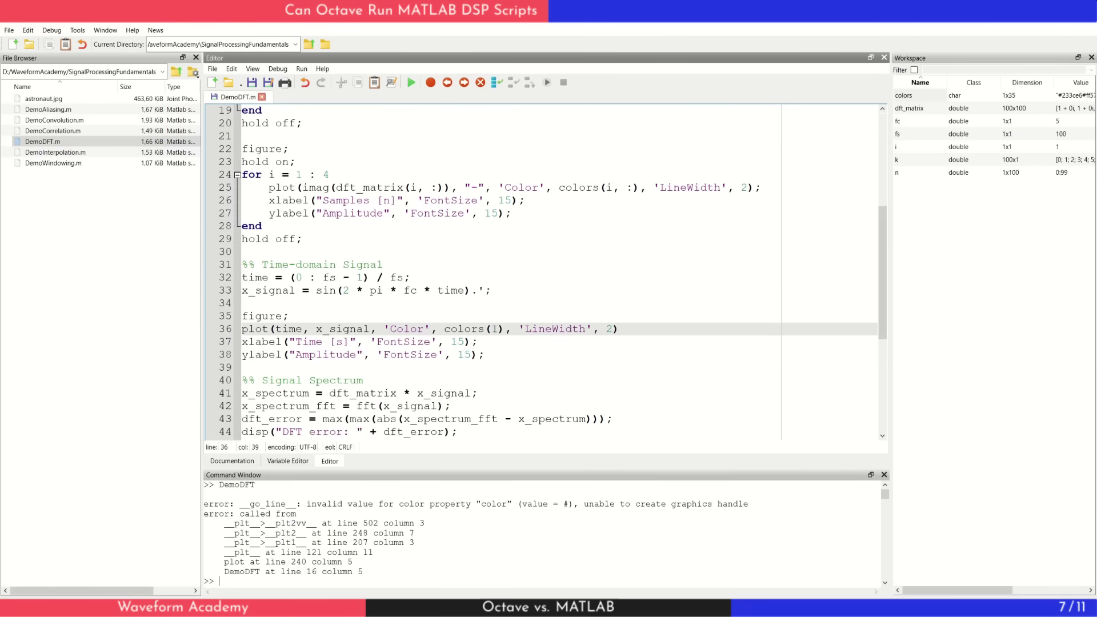
pyautogui.write(', :')
pyautogui.scroll(-3, 506, 381)
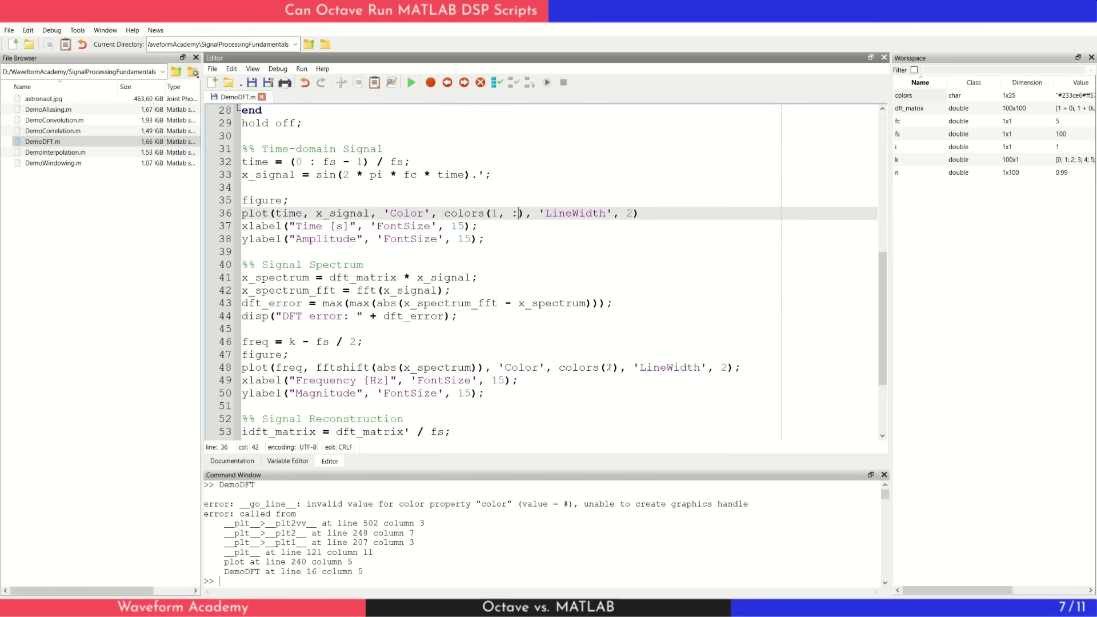
pyautogui.click(610, 367)
pyautogui.write(', :')
pyautogui.scroll(-3, 549, 301)
pyautogui.click(564, 405)
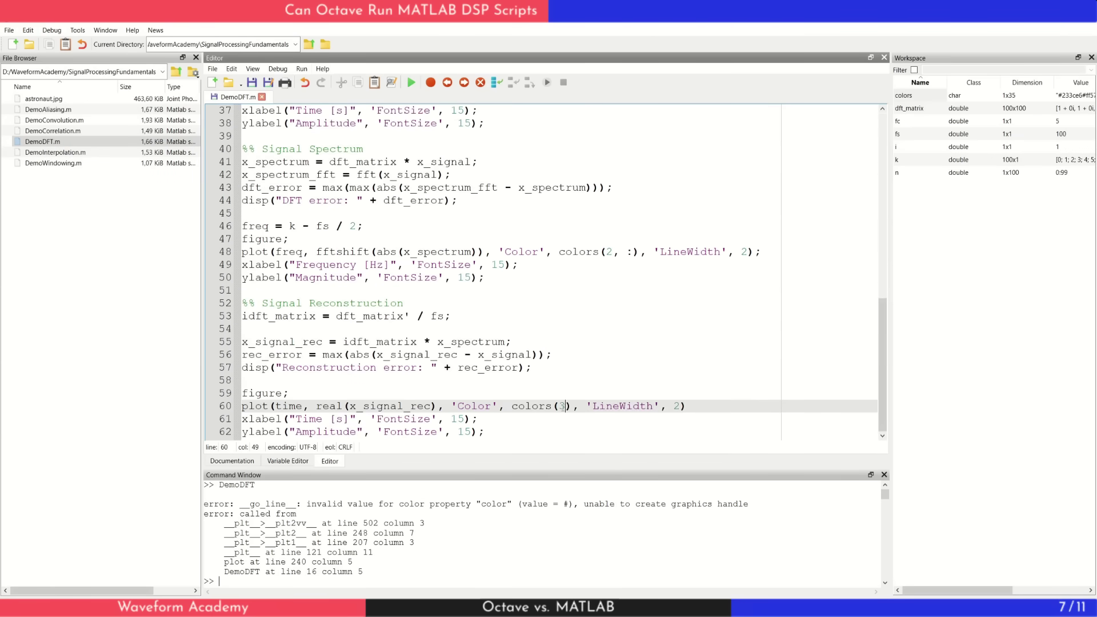
pyautogui.write(', :')
pyautogui.click(411, 82)
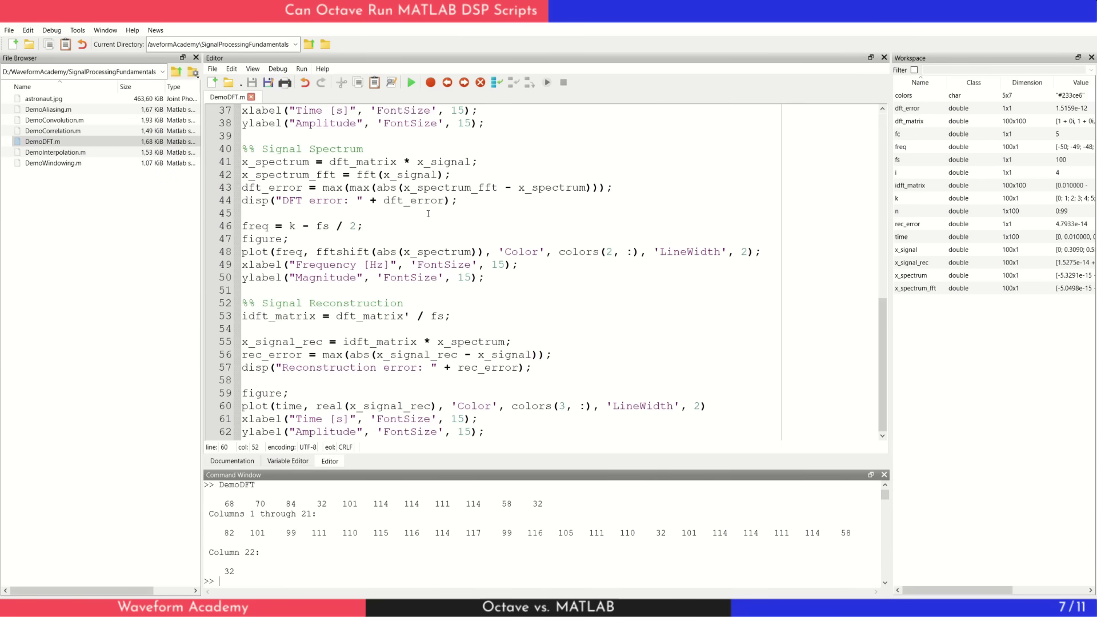
# Step: Wrap dft_error in num2str inside the bracketed disp call on line 44
pyautogui.click(272, 199)
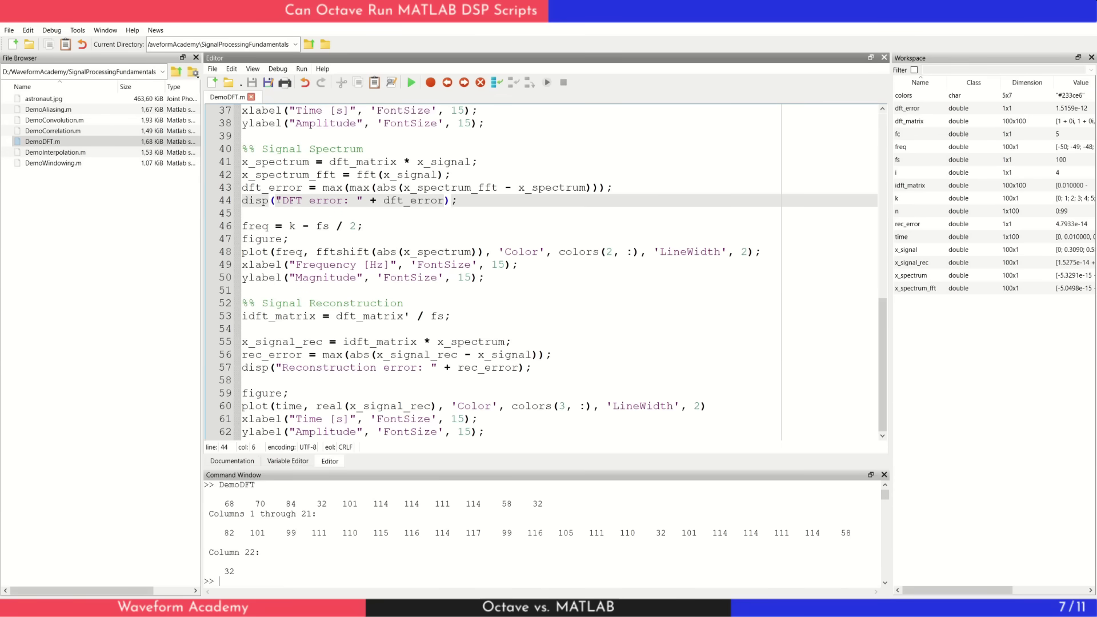
pyautogui.write('[')
pyautogui.press('End')
pyautogui.press('Left')
pyautogui.press('Left')
pyautogui.write(']')
pyautogui.hotkey('ctrl', 'Left')
pyautogui.hotkey('ctrl', 'Left')
pyautogui.press('Delete')
pyautogui.press('Delete')
pyautogui.write('num')
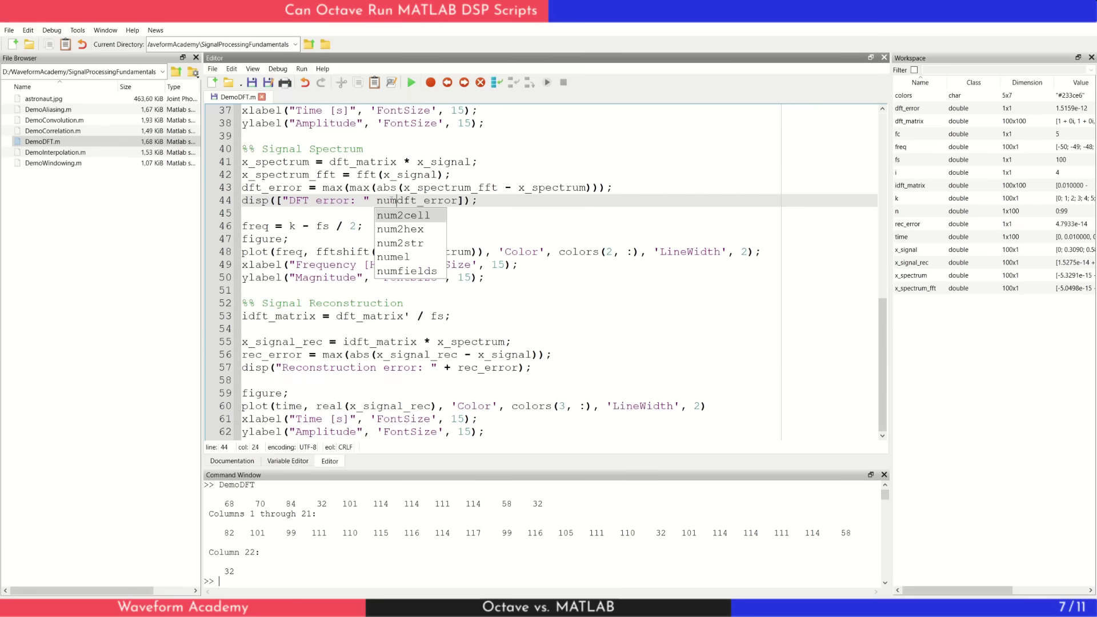
pyautogui.write('2s')
pyautogui.press('Return')
pyautogui.write('(')
pyautogui.press('End')
pyautogui.press('Left')
pyautogui.press('Left')
pyautogui.write(')')
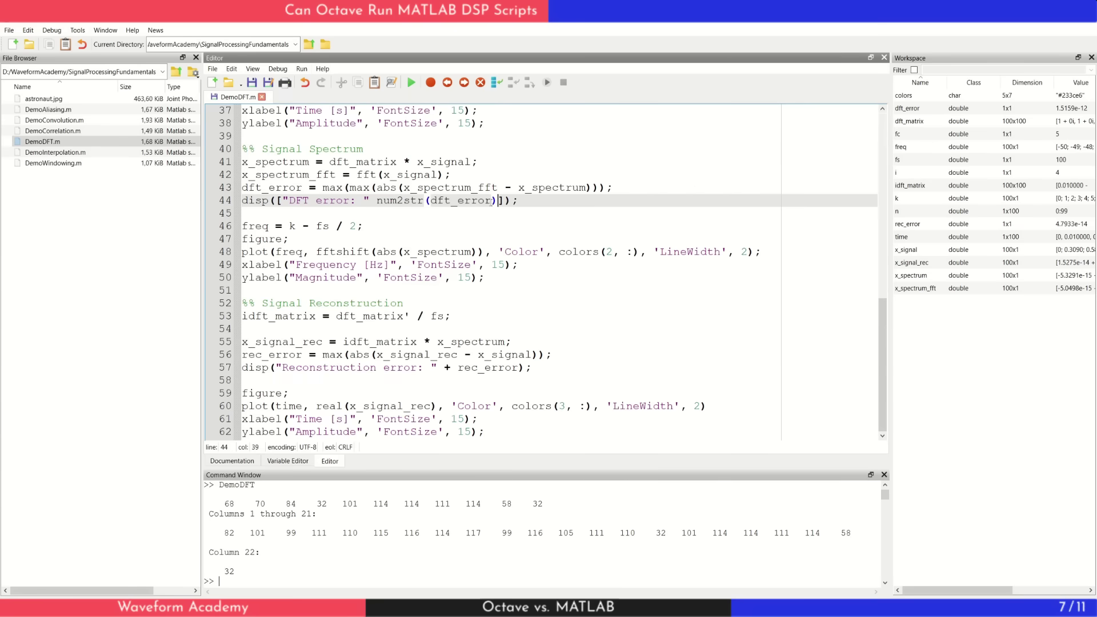
# Step: Wrap rec_error in num2str in the reconstruction-error disp line, then save and run DemoDFT
pyautogui.click(279, 366)
pyautogui.write('[')
pyautogui.press('End')
pyautogui.press('Left')
pyautogui.press('Left')
pyautogui.write(']')
pyautogui.hotkey('ctrl', 'Left')
pyautogui.hotkey('ctrl', 'Left')
pyautogui.press('Delete')
pyautogui.press('Delete')
pyautogui.write('num2s')
pyautogui.press('Return')
pyautogui.write('(')
pyautogui.press('End')
pyautogui.press('Left')
pyautogui.press('Left')
pyautogui.write(')')
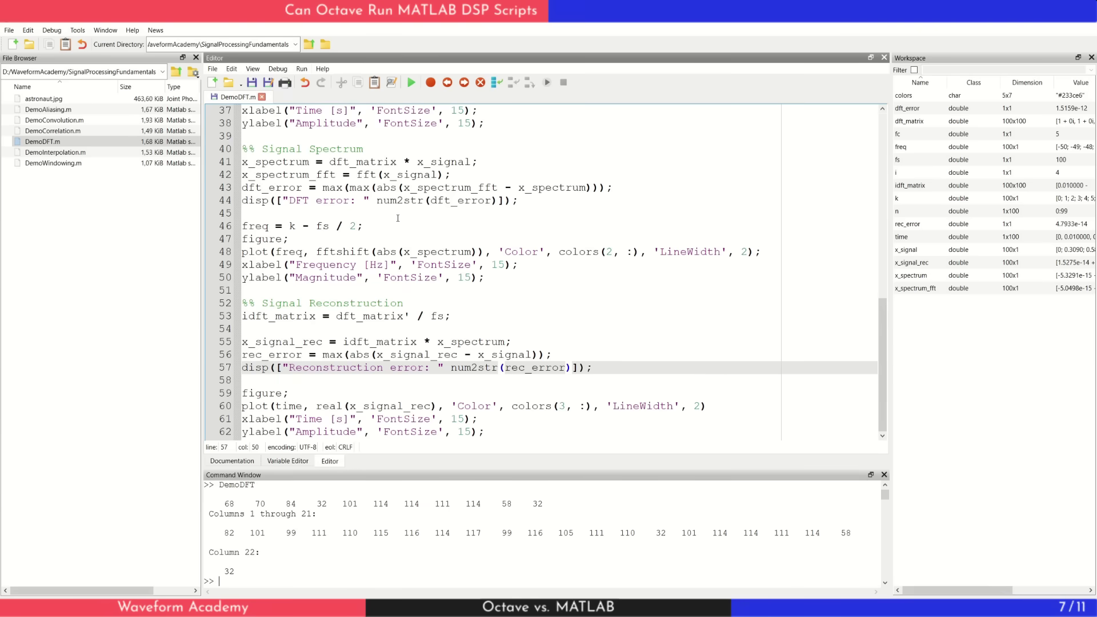
pyautogui.click(411, 84)
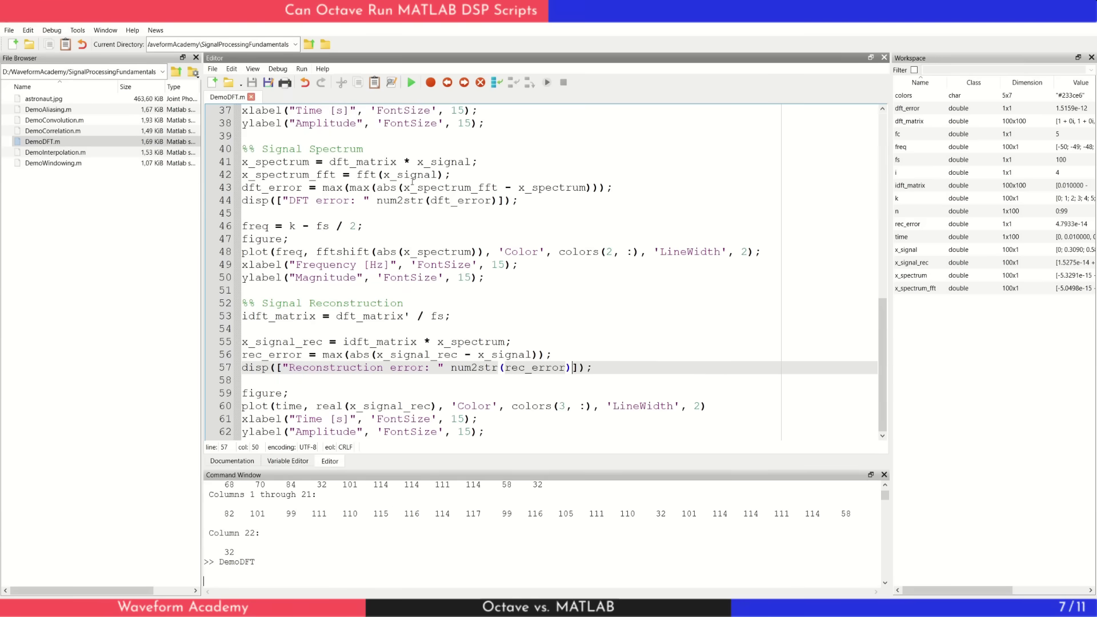
pyautogui.click(378, 573)
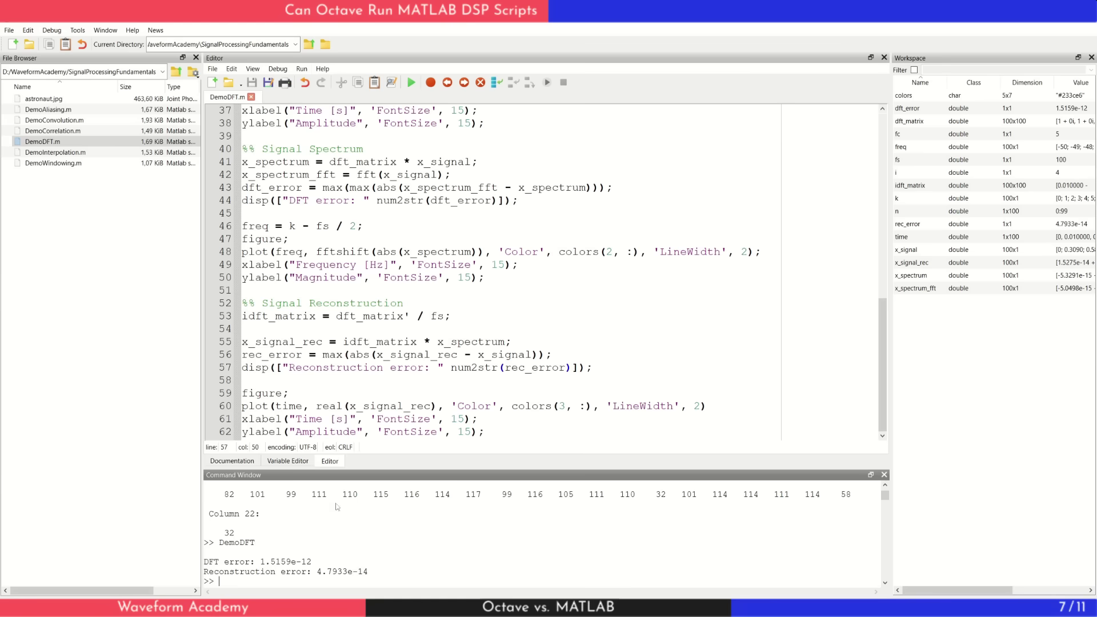
# Step: Open DemoWindowing.m and replace the commas after Rectangle and Blackman with semicolons
pyautogui.doubleClick(53, 163)
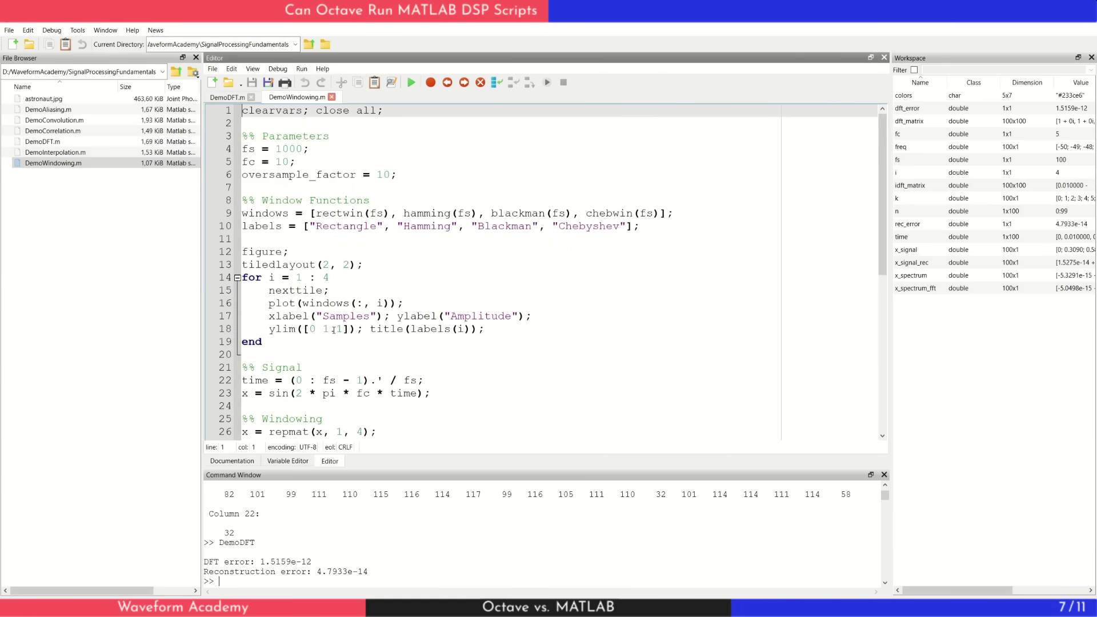
pyautogui.click(389, 226)
pyautogui.press('BackSpace')
pyautogui.write(';')
pyautogui.press('BackSpace')
pyautogui.write(';')
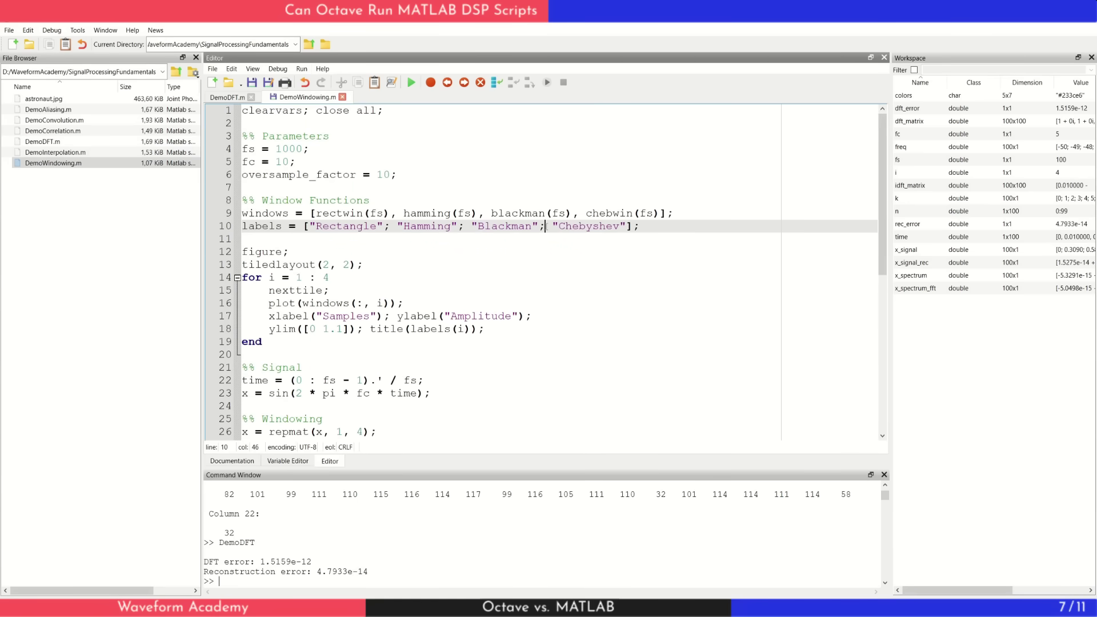
# Step: Change the three title(labels(i)) calls to labels(i, :), then save and run the script
pyautogui.click(470, 329)
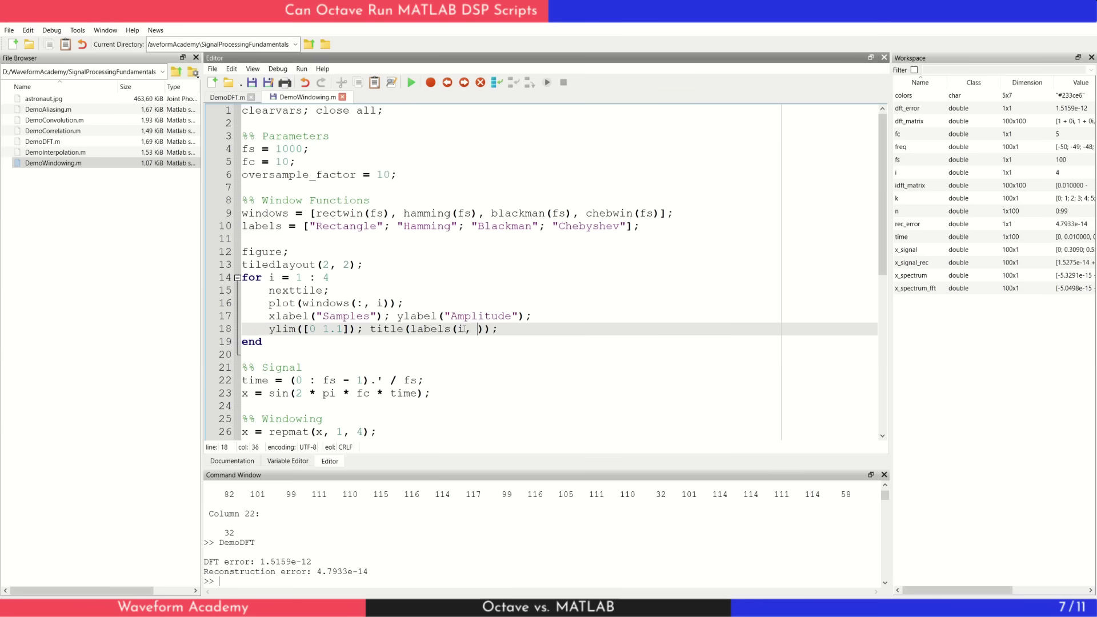
pyautogui.write(', :')
pyautogui.scroll(-4, 557, 275)
pyautogui.click(368, 392)
pyautogui.write(', :')
pyautogui.scroll(-4, 557, 274)
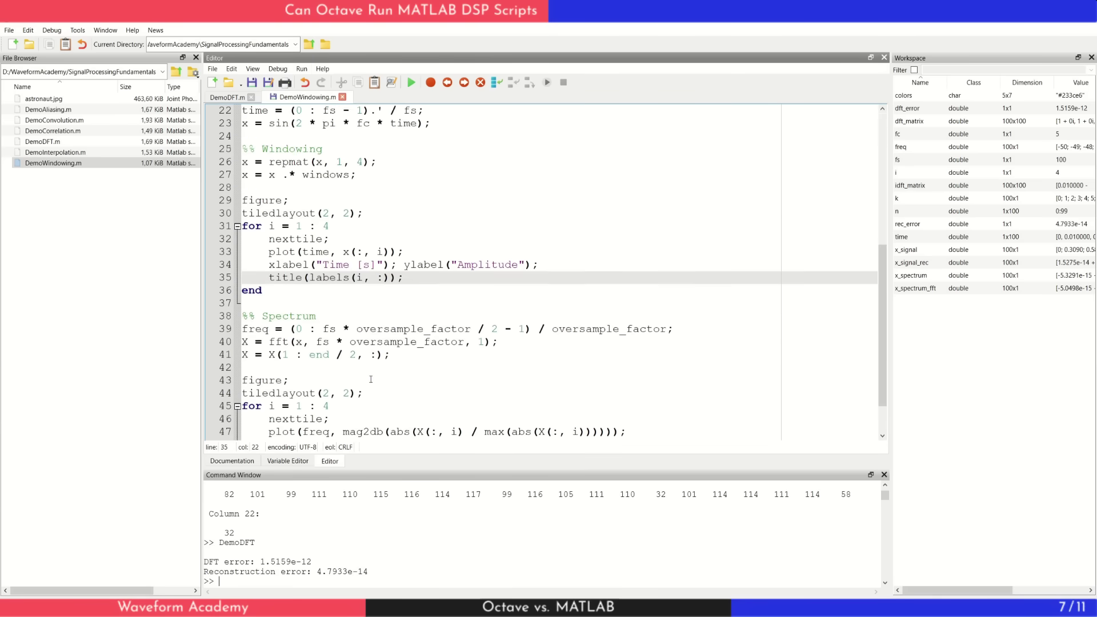
pyautogui.click(369, 419)
pyautogui.write(', :));')
pyautogui.hotkey('ctrl', 's')
pyautogui.click(412, 82)
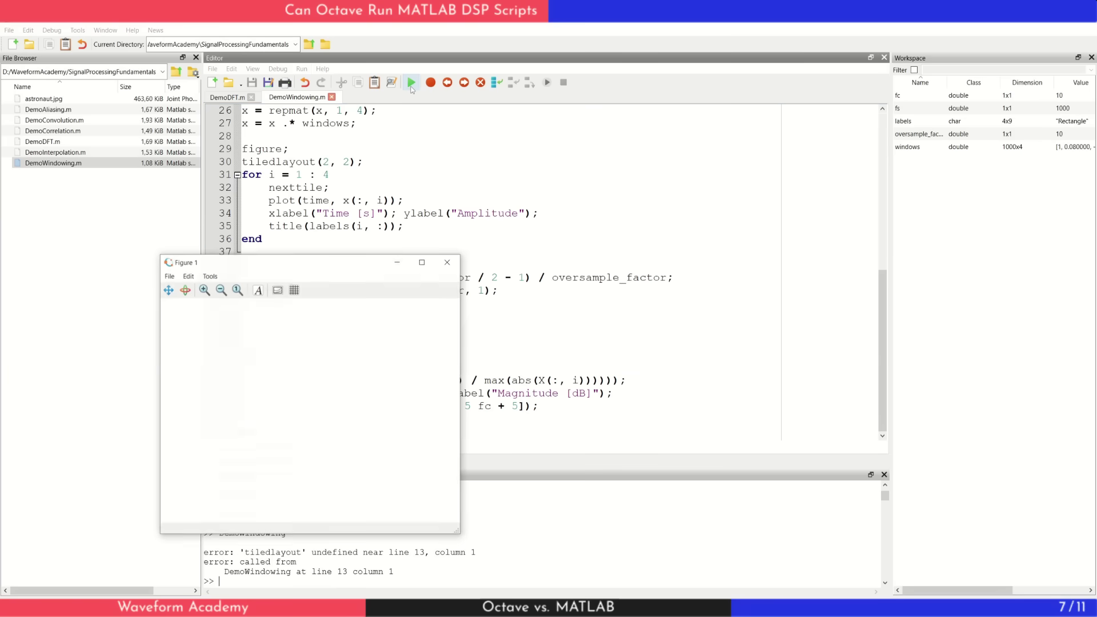
# Step: Close empty Figure 1, comment out tiledlayout and nexttile, and add subplot(2, 2, i) to the first loop
pyautogui.click(447, 263)
pyautogui.scroll(5, 427, 354)
pyautogui.scroll(2, 428, 354)
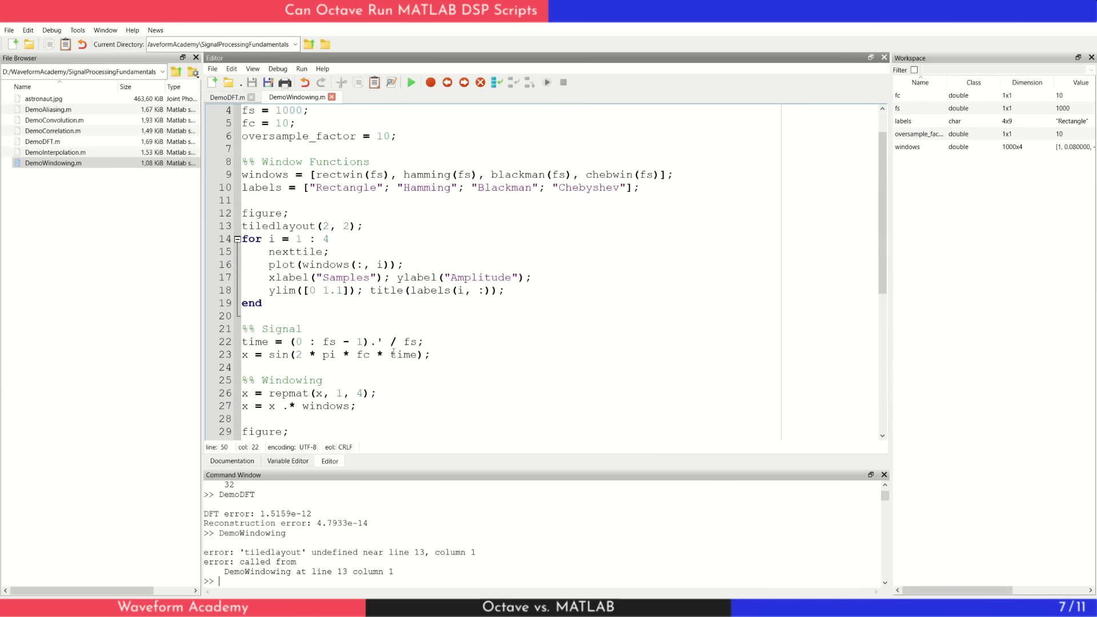
pyautogui.scroll(1, 389, 349)
pyautogui.click(243, 264)
pyautogui.write('%')
pyautogui.click(268, 290)
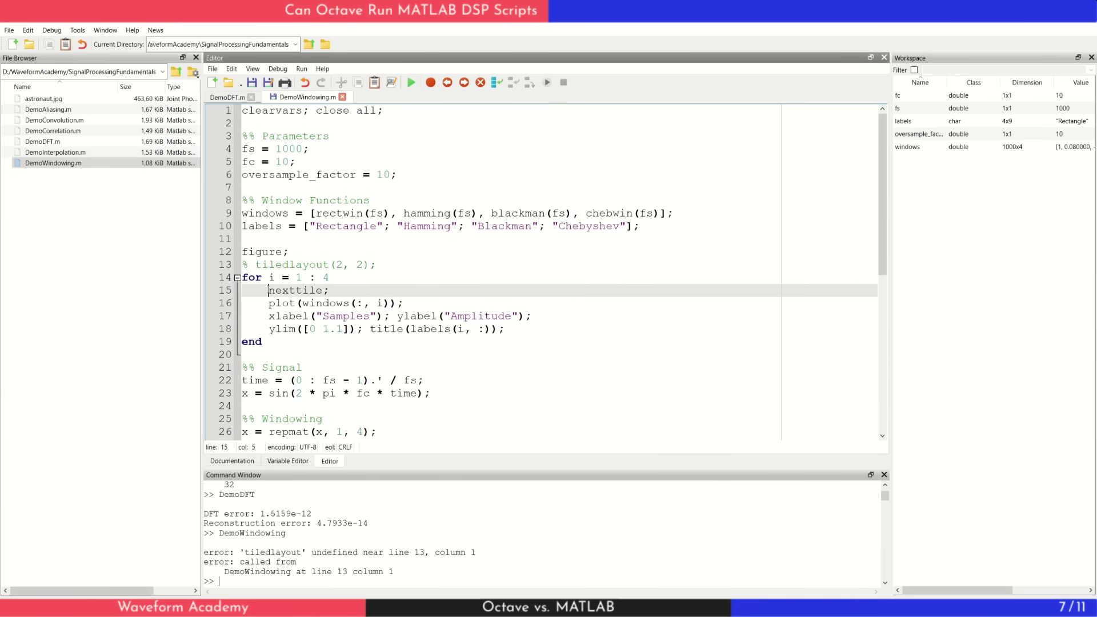
pyautogui.write('%')
pyautogui.press('Return')
pyautogui.write('subplot(2, 2, i);')
pyautogui.hotkey('shift', 'Home')
pyautogui.hotkey('ctrl', 'c')
pyautogui.scroll(-3, 371, 358)
pyautogui.write('% ')
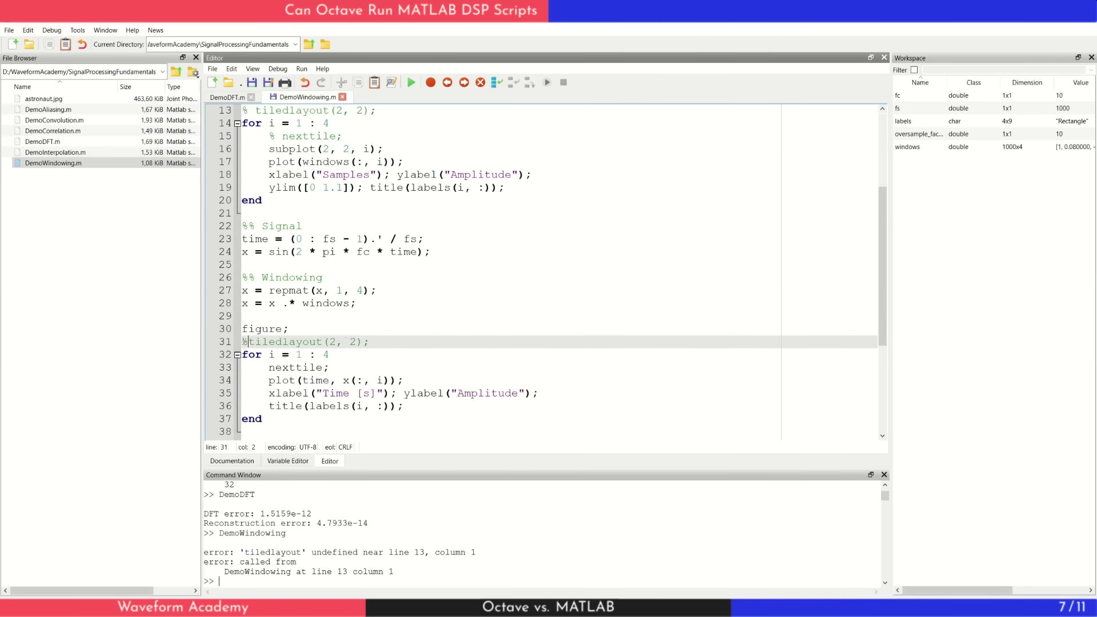
pyautogui.write('%')
# Step: Add subplot(2, 2, i) to the second and spectrum loops, then rerun to get three figures
pyautogui.press('Return')
pyautogui.hotkey('ctrl', 'v')
pyautogui.scroll(-2, 372, 358)
pyautogui.scroll(-1, 371, 358)
pyautogui.click(242, 341)
pyautogui.write('%')
pyautogui.press('Down')
pyautogui.press('Down')
pyautogui.press('Home')
pyautogui.write('%')
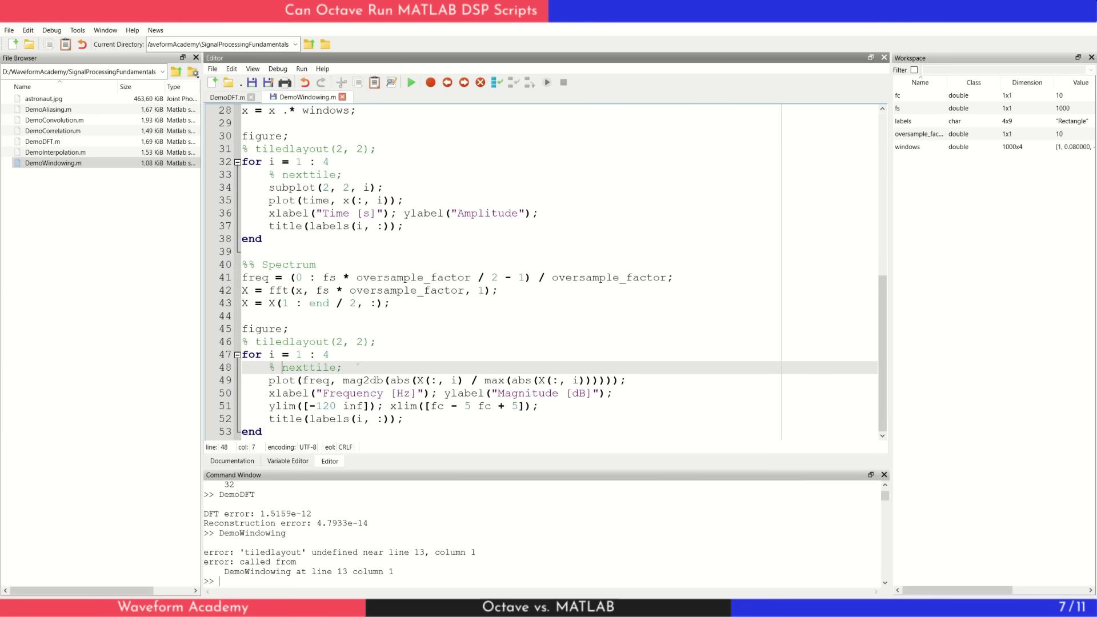
pyautogui.press('Return')
pyautogui.hotkey('ctrl', 'v')
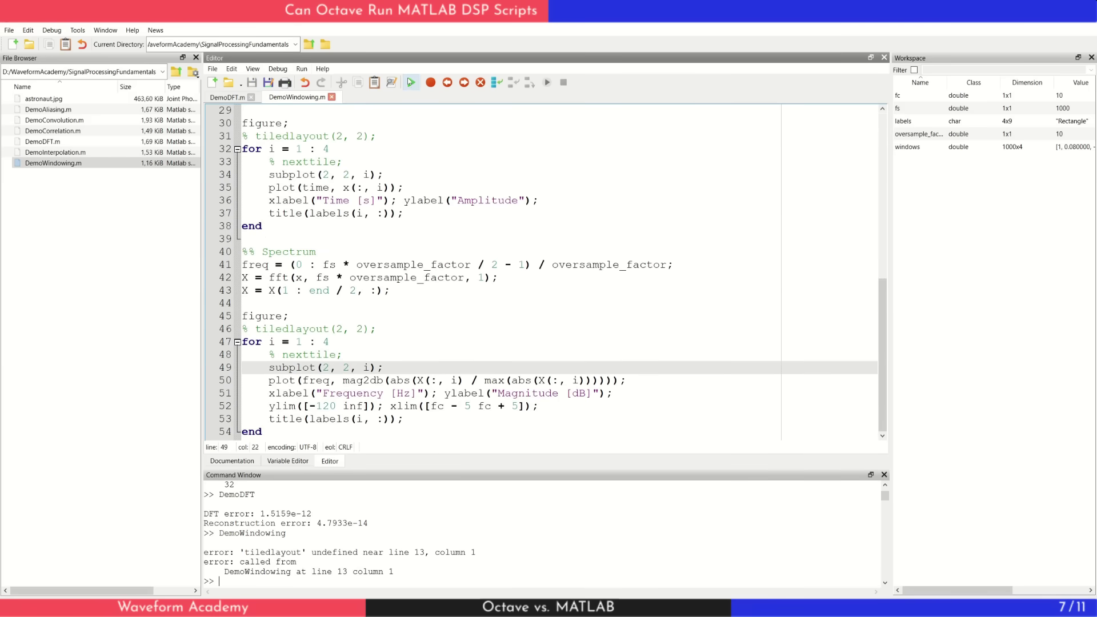
pyautogui.click(411, 82)
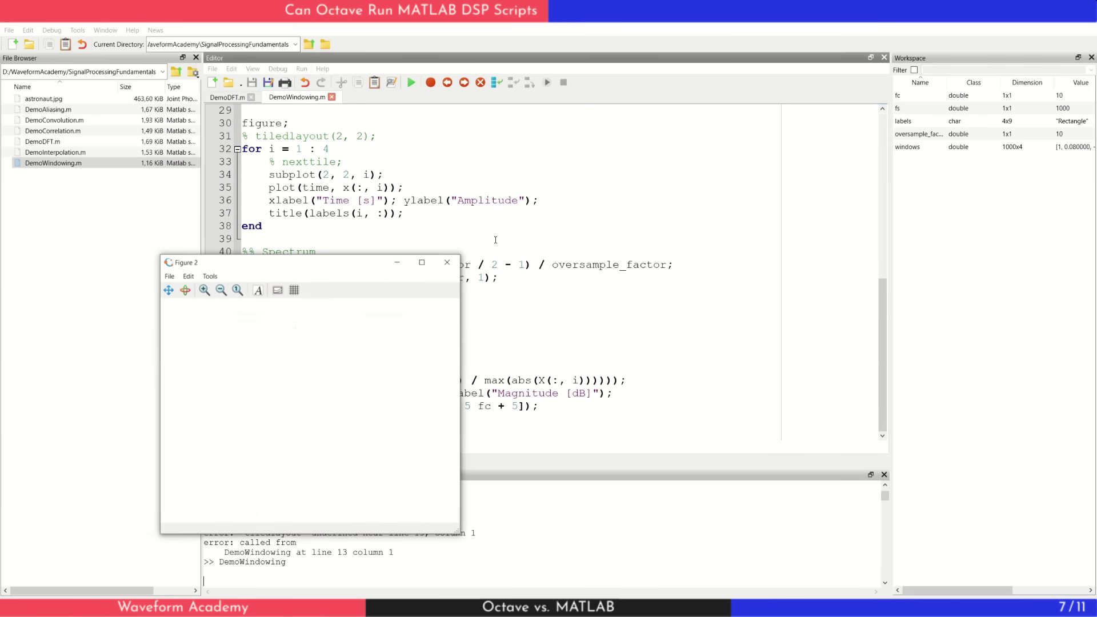
pyautogui.click(289, 267)
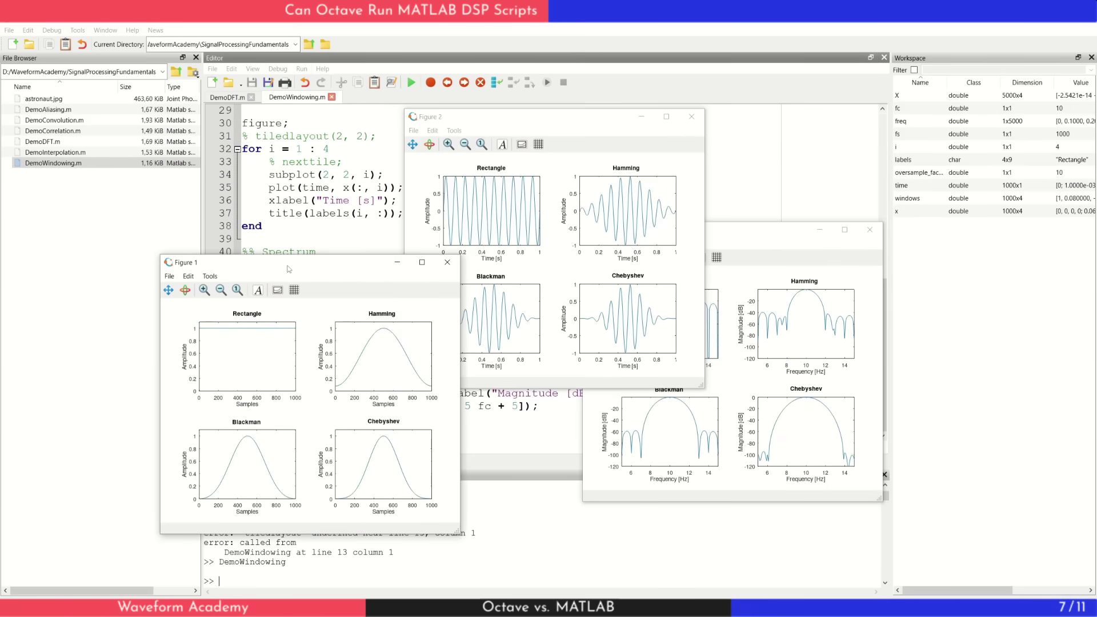
# Step: Open and run DemoInterpolation.m, then close the temperature plot window
pyautogui.click(101, 245)
pyautogui.doubleClick(56, 151)
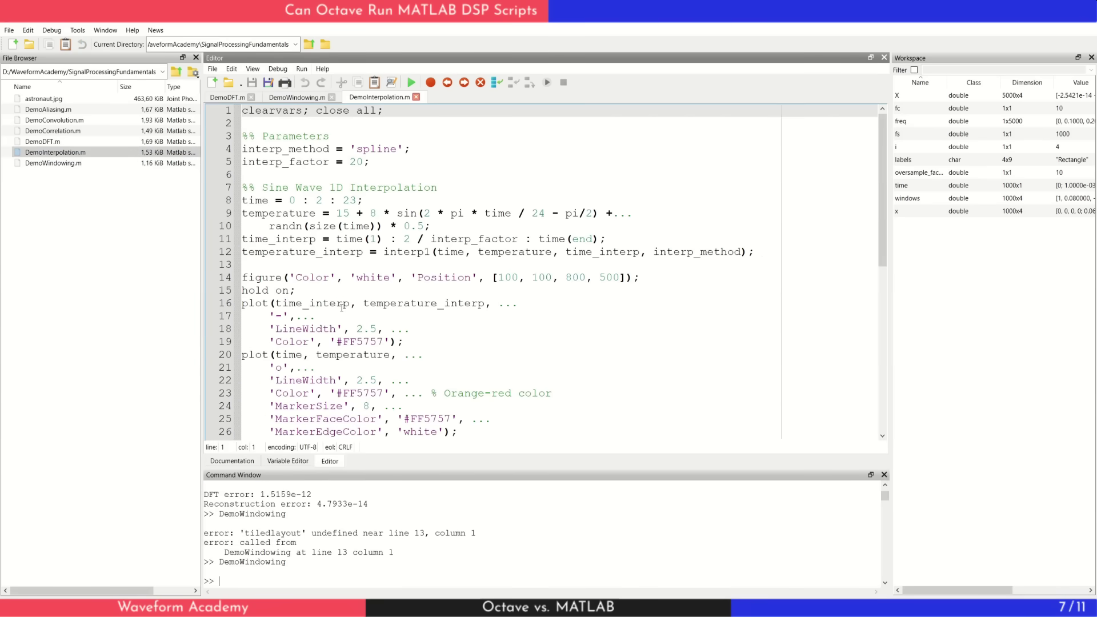
pyautogui.click(410, 82)
pyautogui.moveTo(285, 277); pyautogui.dragTo(555, 156)
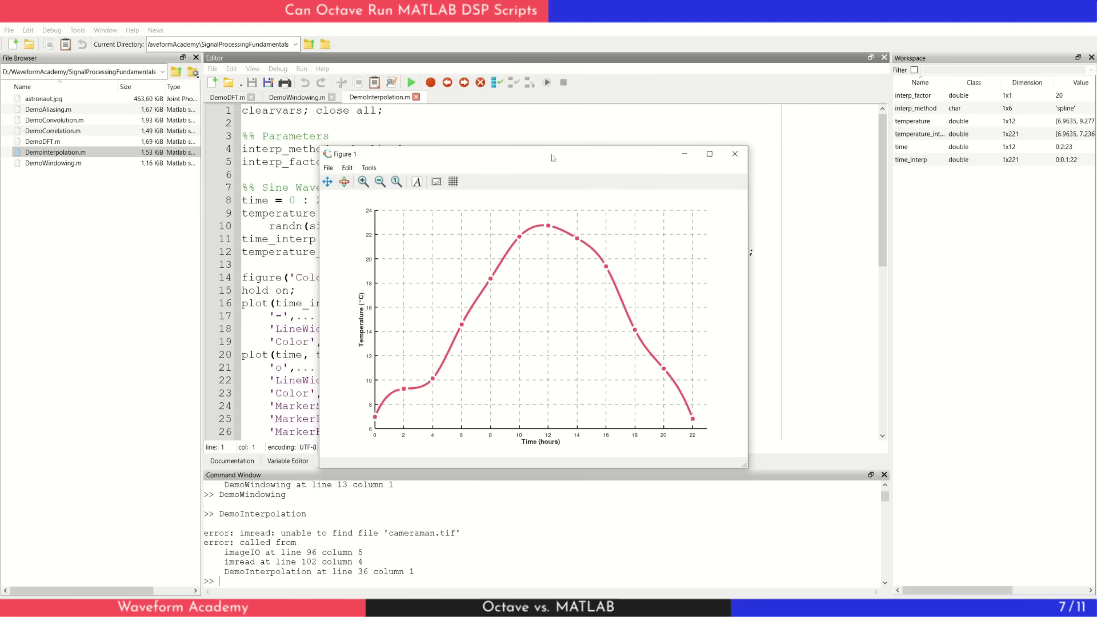
pyautogui.click(735, 152)
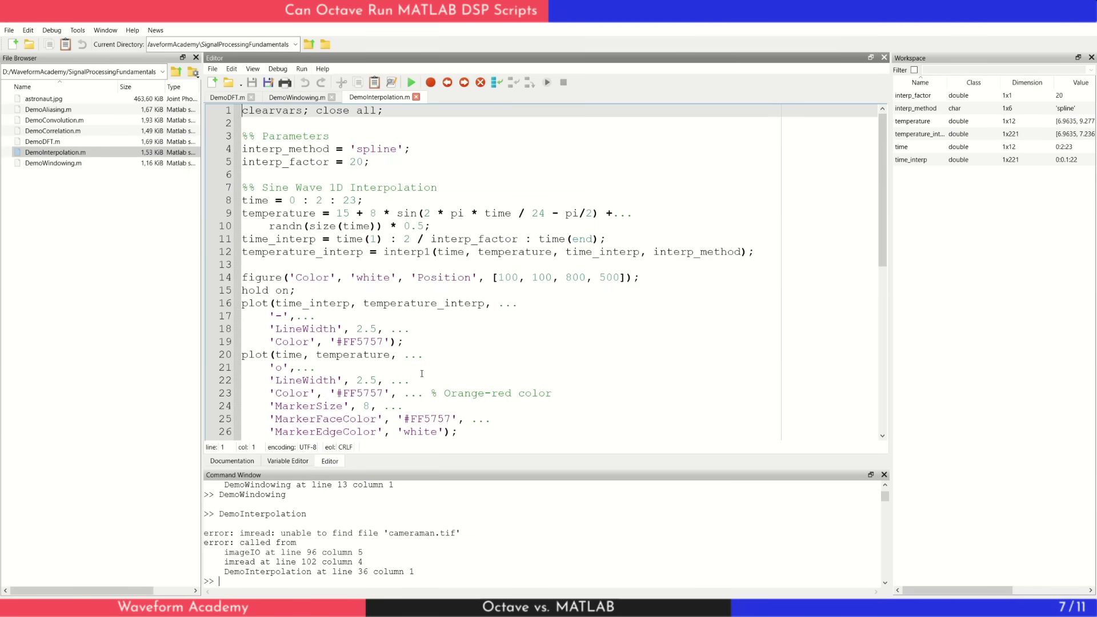
pyautogui.scroll(-4, 442, 358)
pyautogui.scroll(-2, 435, 367)
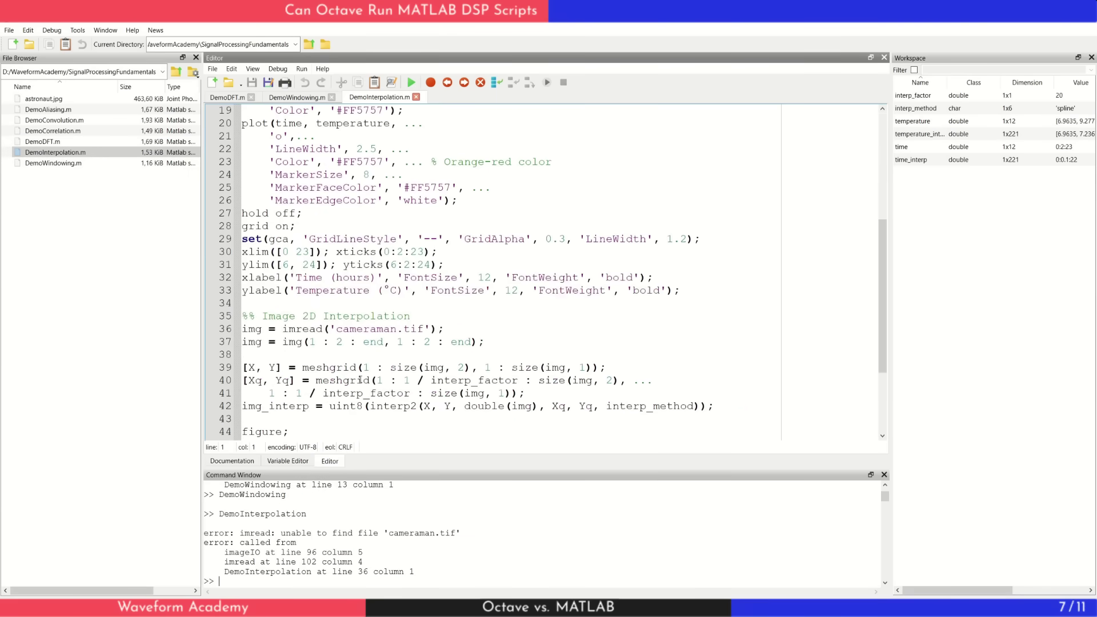
# Step: Replace cameraman.tif with 'default.img' in the line 36 imread call and rerun
pyautogui.click(426, 328)
pyautogui.press('BackSpace')
pyautogui.press('BackSpace')
pyautogui.press('BackSpace')
pyautogui.press('BackSpace')
pyautogui.press('BackSpace')
pyautogui.press('BackSpace')
pyautogui.press('BackSpace')
pyautogui.press('BackSpace')
pyautogui.press('BackSpace')
pyautogui.press('BackSpace')
pyautogui.write('default.img')
pyautogui.click(411, 83)
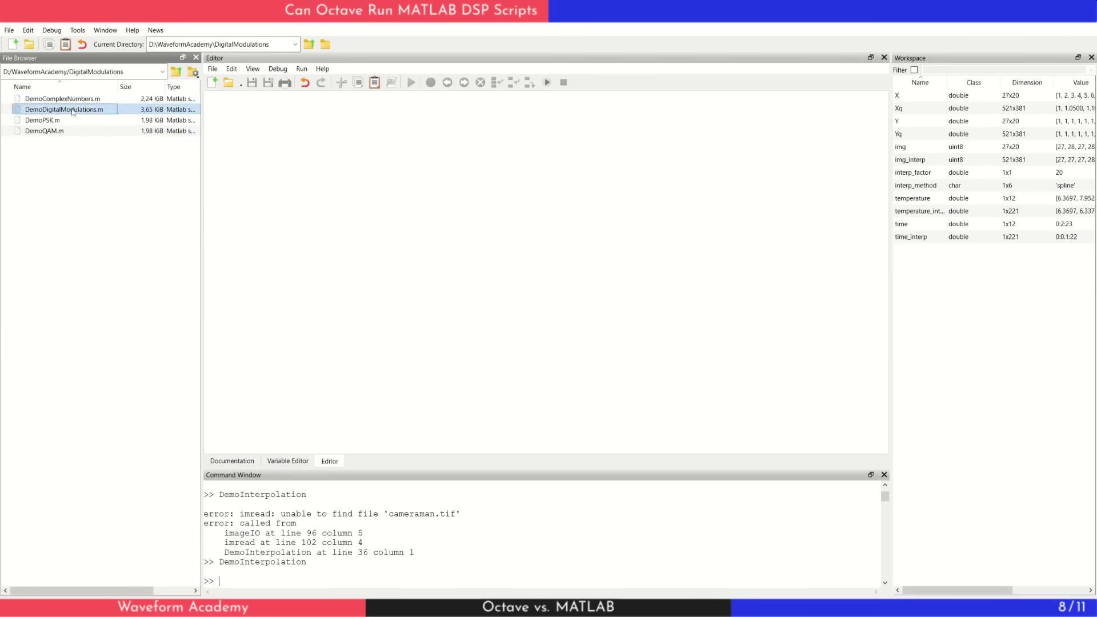
# Step: Run DemoDigitalModulations, then run 'pkg load communications' from the error message at the prompt
pyautogui.press('F5')
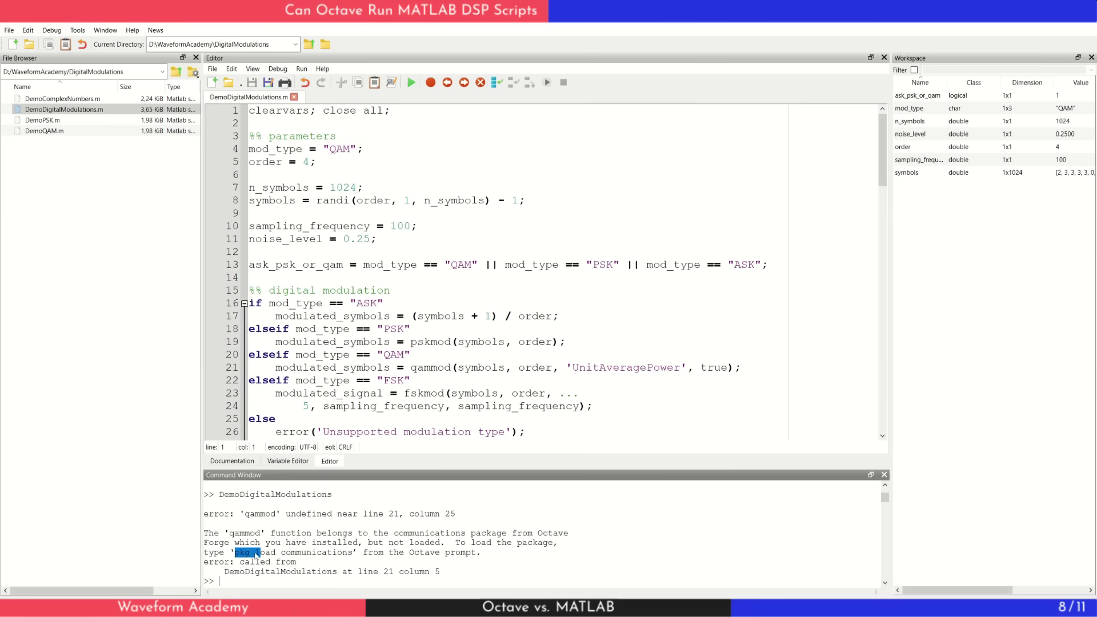
pyautogui.moveTo(234, 553); pyautogui.dragTo(351, 555)
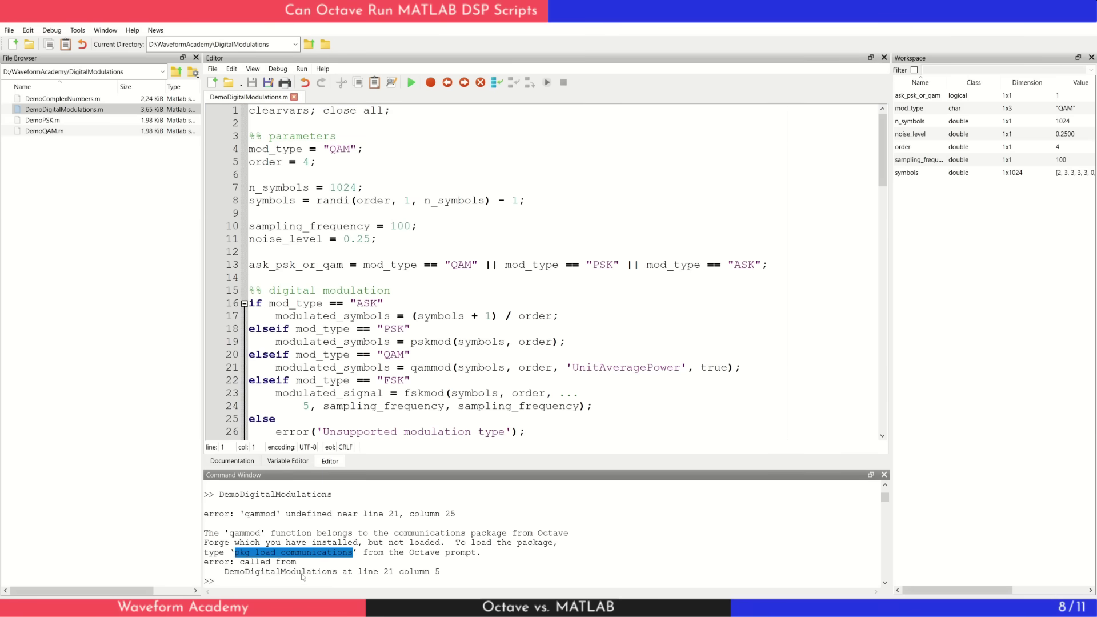
pyautogui.click(270, 583)
pyautogui.hotkey('ctrl', 'v')
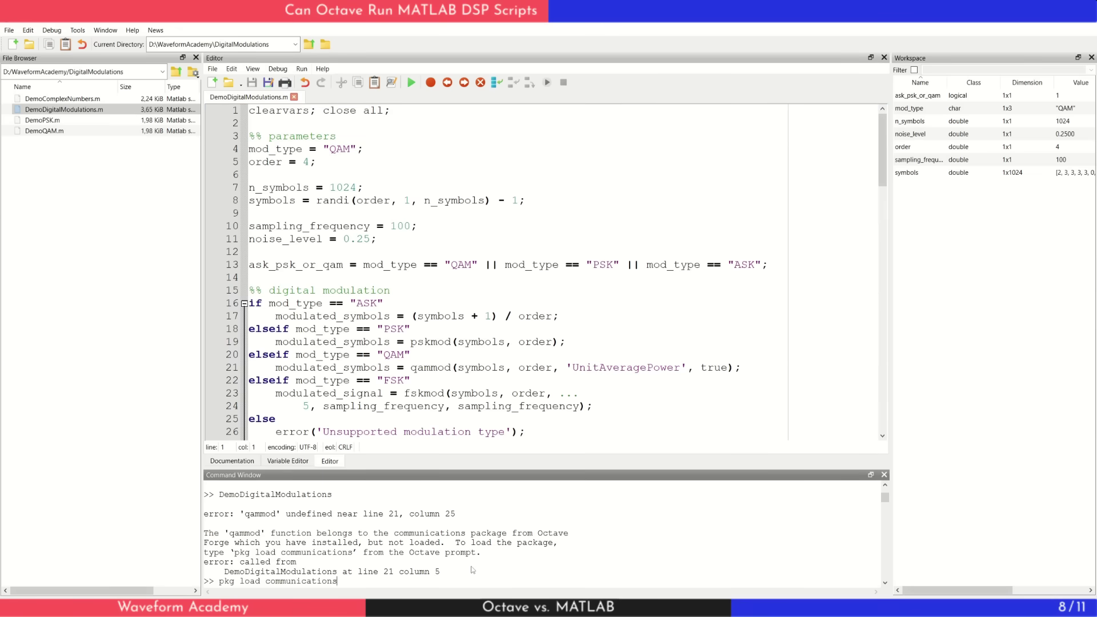
pyautogui.press('Return')
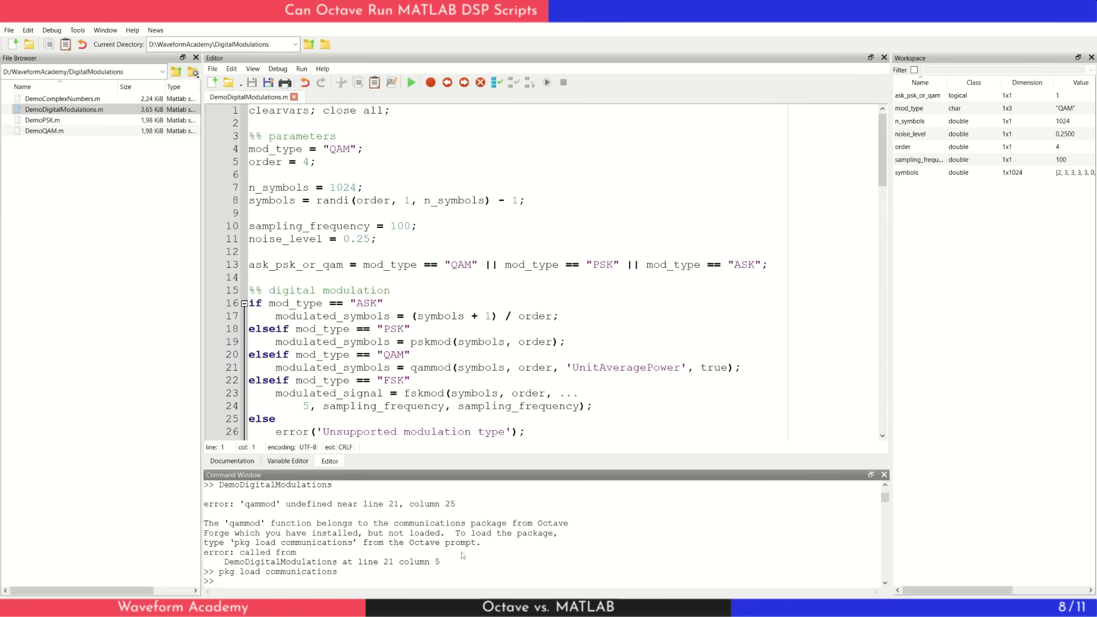
# Step: Rerun the script, then delete 'UnitAveragePower', true from qammod on line 21 and save
pyautogui.click(410, 82)
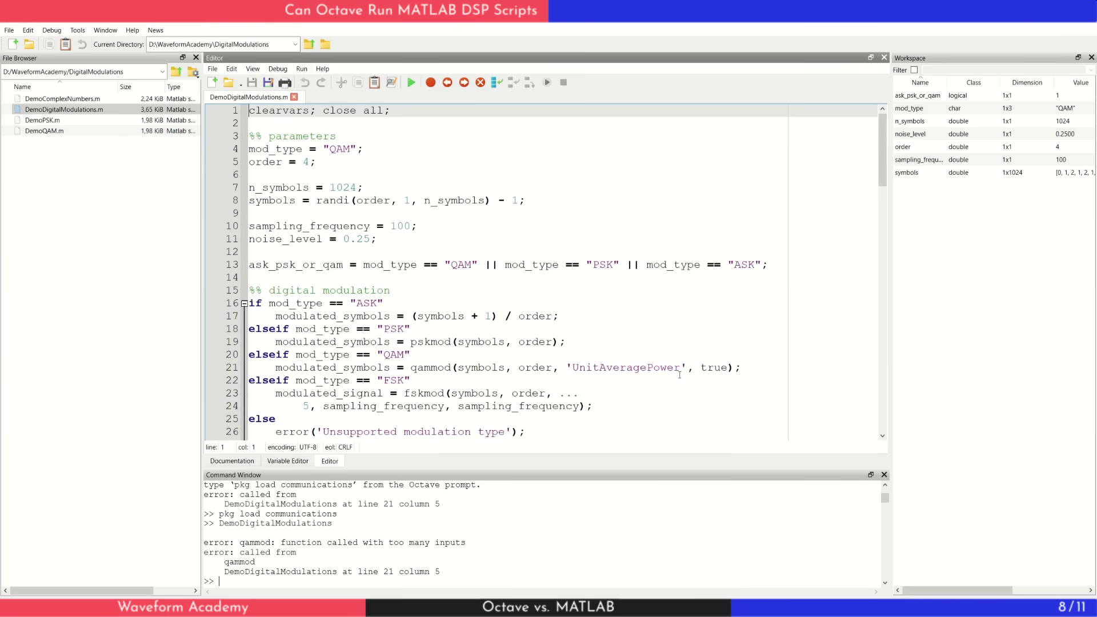
pyautogui.moveTo(728, 367); pyautogui.dragTo(566, 366)
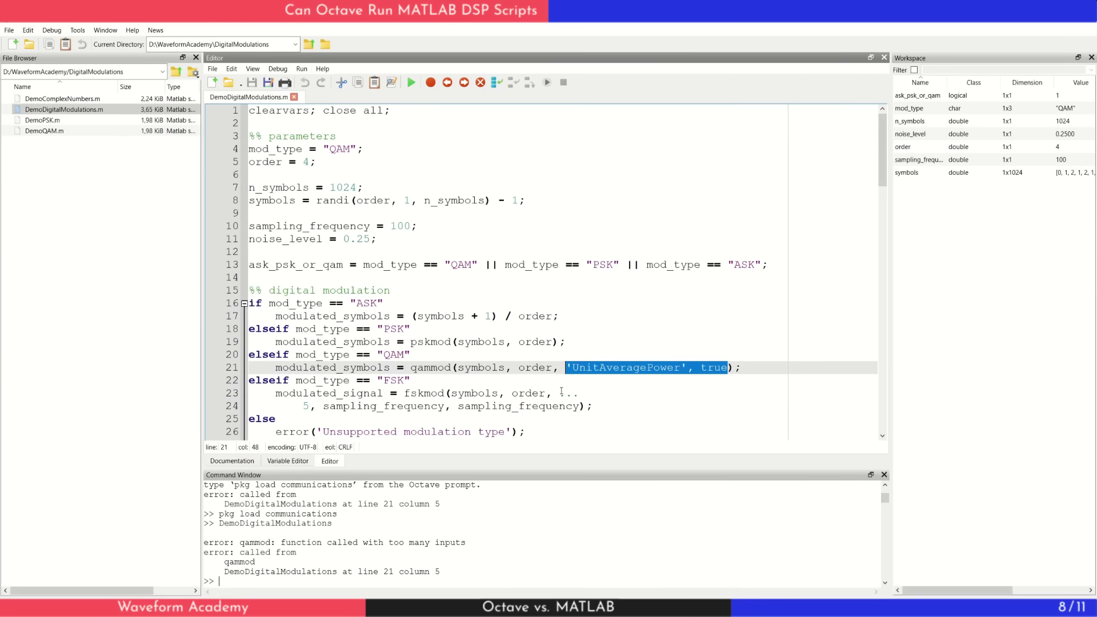
pyautogui.press('BackSpace')
pyautogui.press('BackSpace')
pyautogui.press('BackSpace')
pyautogui.hotkey('ctrl', 's')
pyautogui.scroll(-7, 548, 382)
pyautogui.scroll(-8, 545, 369)
pyautogui.scroll(-13, 539, 356)
pyautogui.scroll(-1, 537, 342)
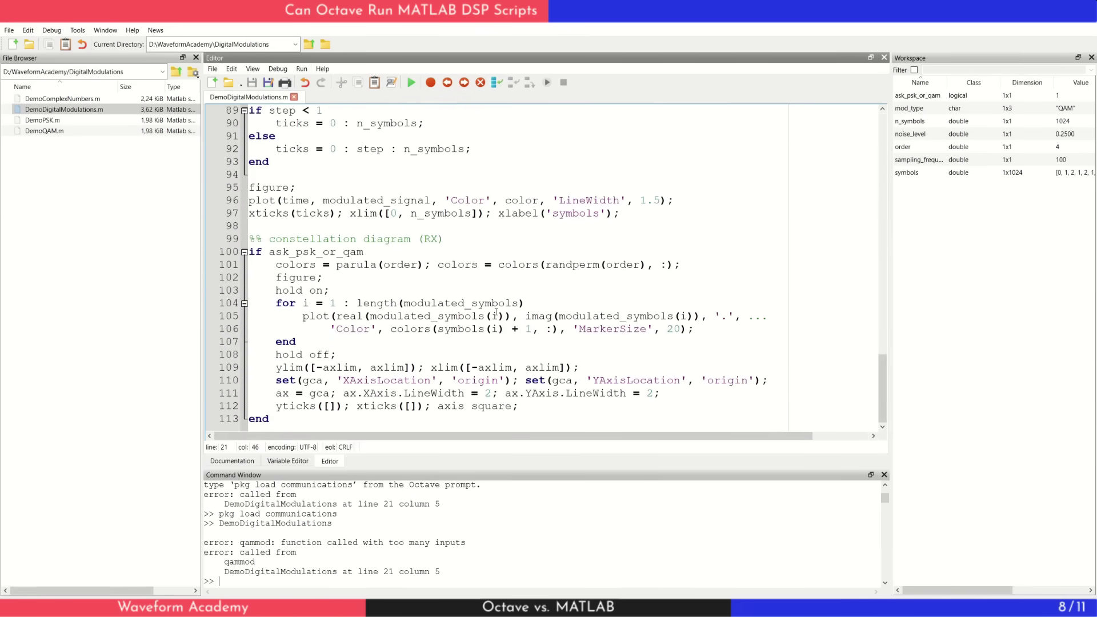
pyautogui.scroll(2, 495, 314)
pyautogui.scroll(-2, 499, 315)
pyautogui.scroll(11, 500, 316)
# Step: Delete 'UnitAveragePower', true from qamdemod on line 62, save, and run to plot the constellation
pyautogui.moveTo(850, 187); pyautogui.dragTo(677, 187)
pyautogui.press('BackSpace')
pyautogui.hotkey('ctrl', 's')
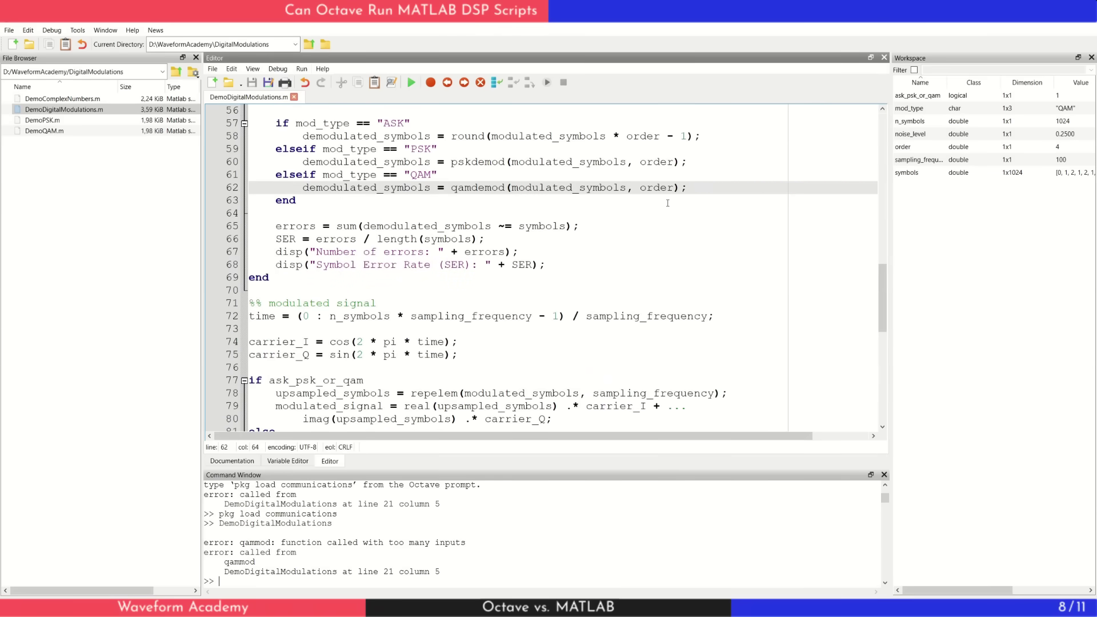
pyautogui.press('F5')
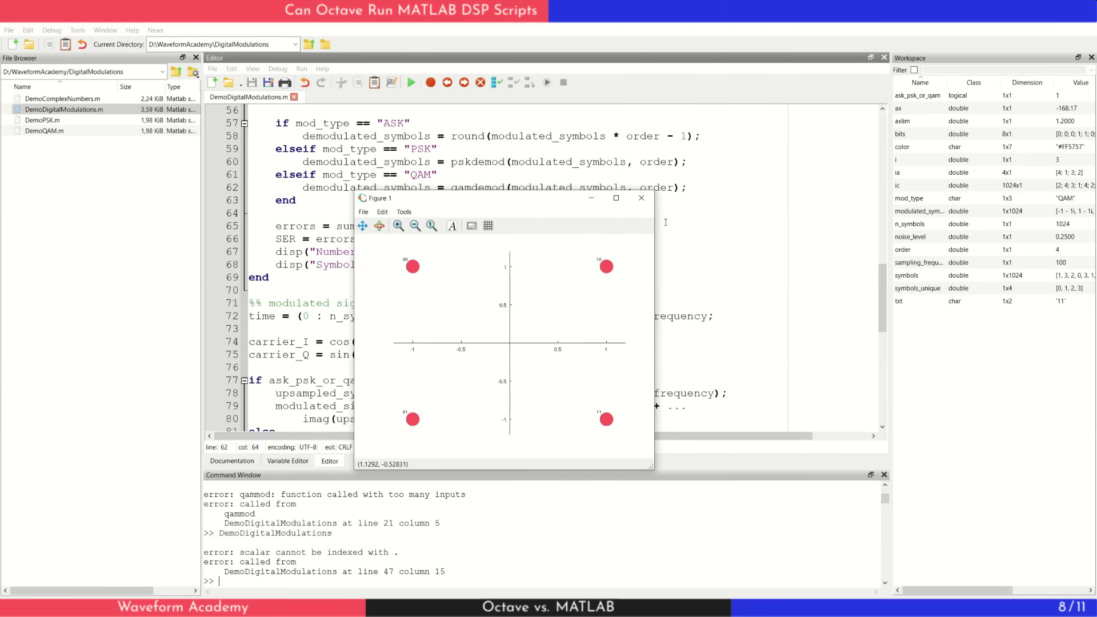
# Step: Close the constellation plot; comment out line 47's axis line width and add set(ax, 'LineWidth', 2)
pyautogui.click(641, 198)
pyautogui.scroll(6, 469, 340)
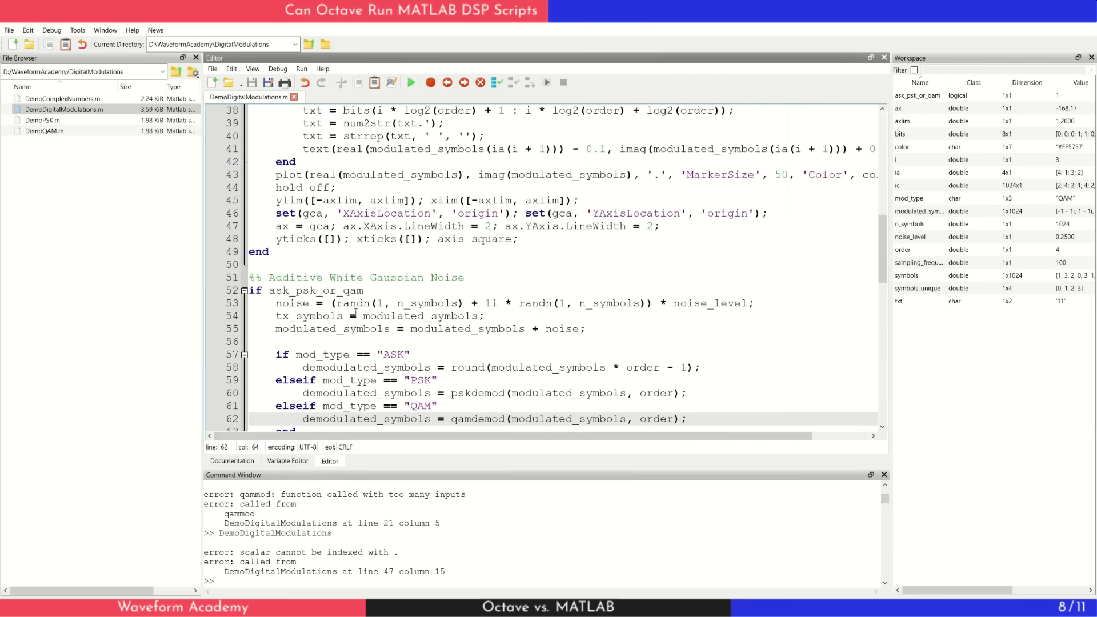
pyautogui.click(276, 226)
pyautogui.write('%')
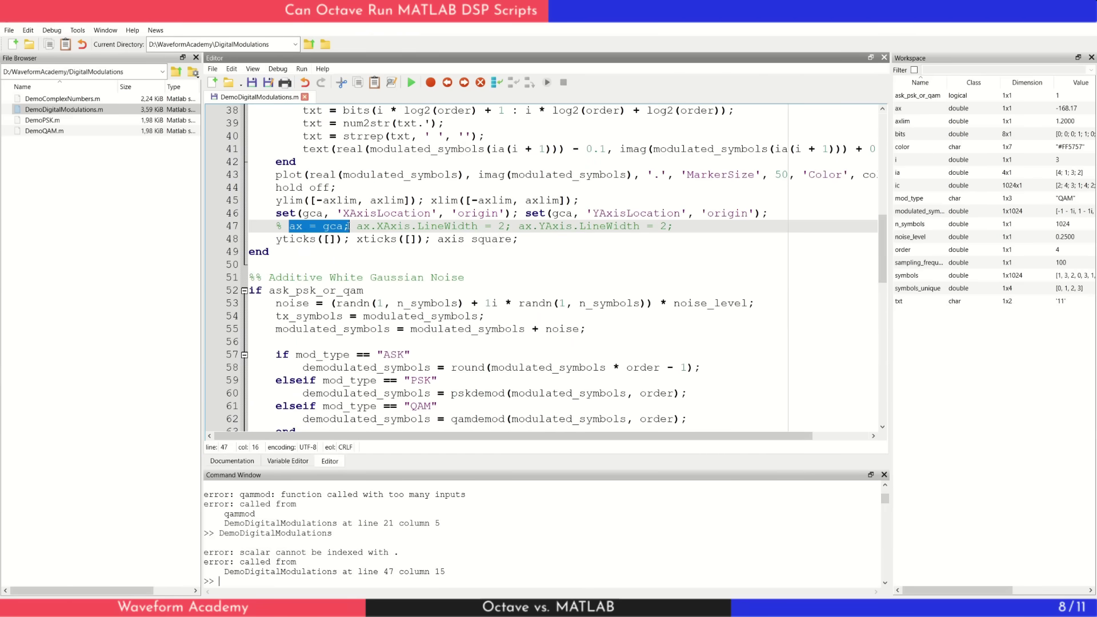
pyautogui.click(687, 226)
pyautogui.press('Return')
pyautogui.write('ax = gca; set(')
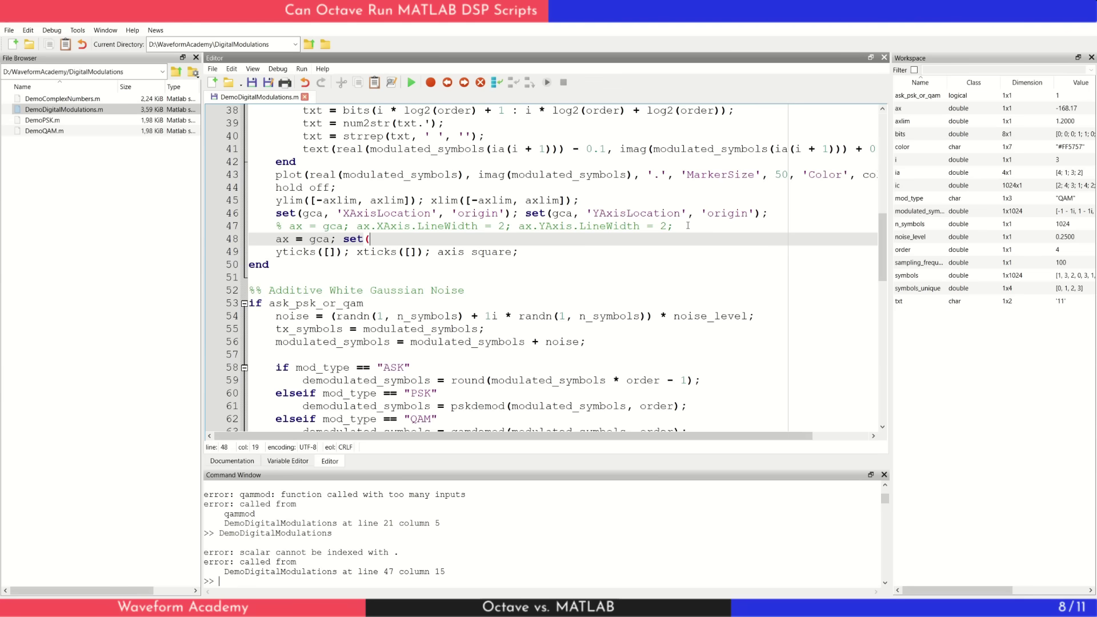
pyautogui.write("ax, 'LineWidth', 2);")
pyautogui.hotkey('shift', 'Home')
pyautogui.hotkey('ctrl', 'c')
pyautogui.scroll(-18, 518, 239)
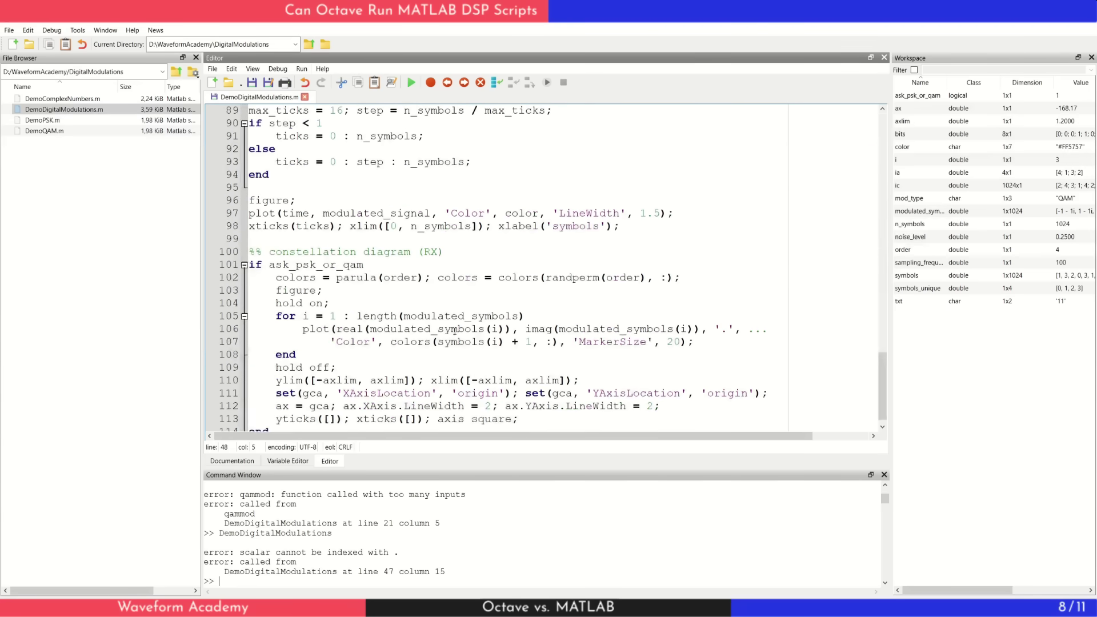
# Step: Apply the same set(ax, 'LineWidth', 2) fix at line 112, rerun, and arrange the constellation and signal plots
pyautogui.click(696, 393)
pyautogui.press('Return')
pyautogui.hotkey('ctrl', 'v')
pyautogui.scroll(-1, 696, 393)
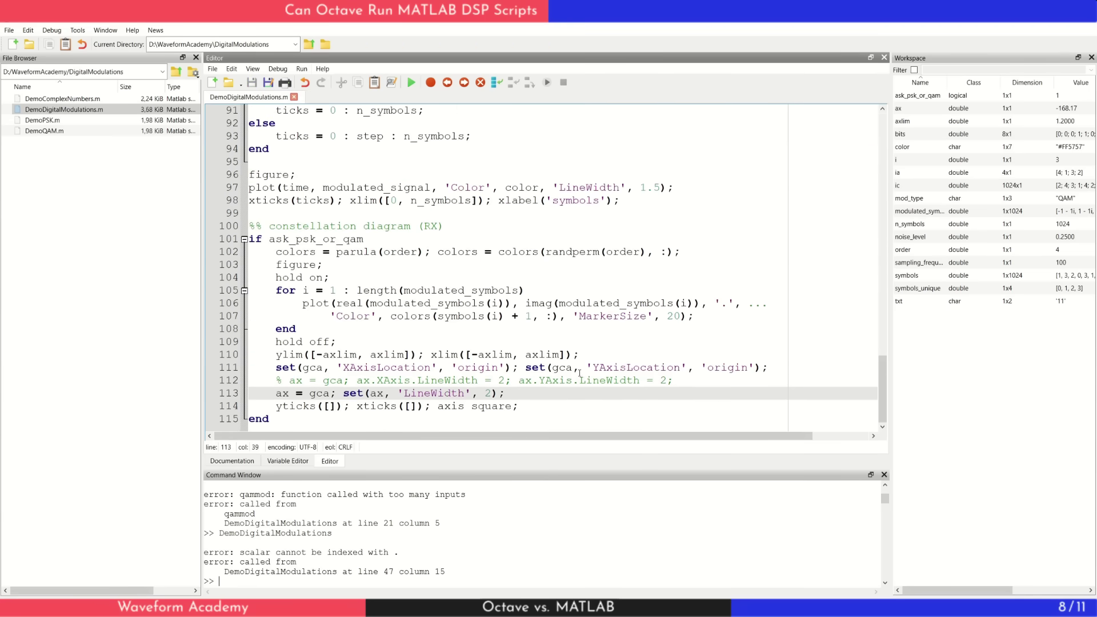
pyautogui.click(410, 83)
pyautogui.moveTo(329, 260); pyautogui.dragTo(696, 186)
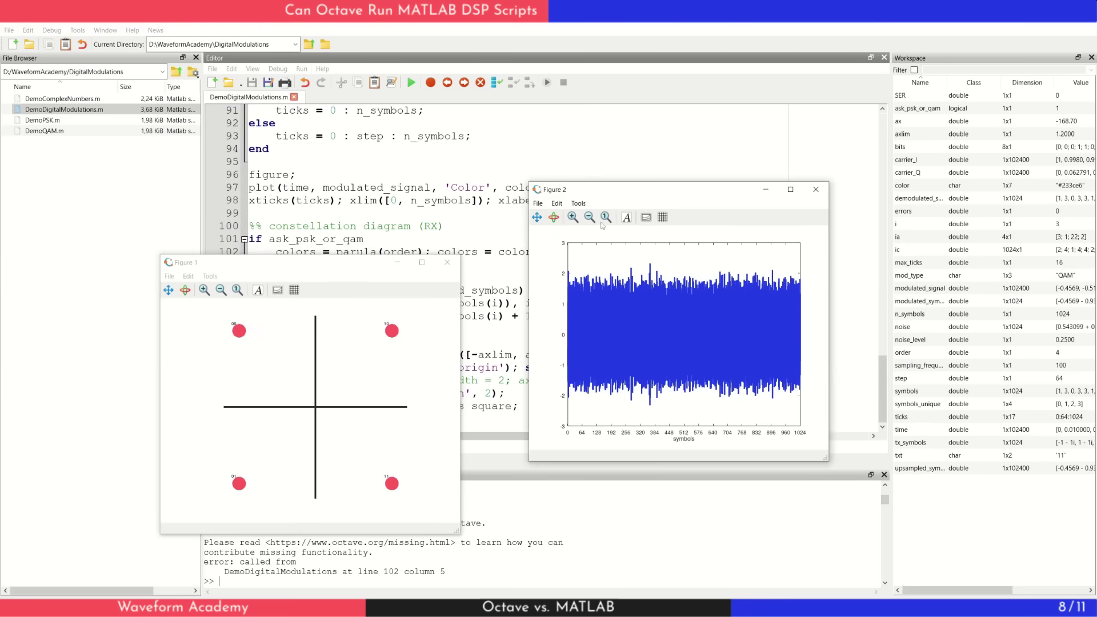
pyautogui.moveTo(369, 266); pyautogui.dragTo(364, 189)
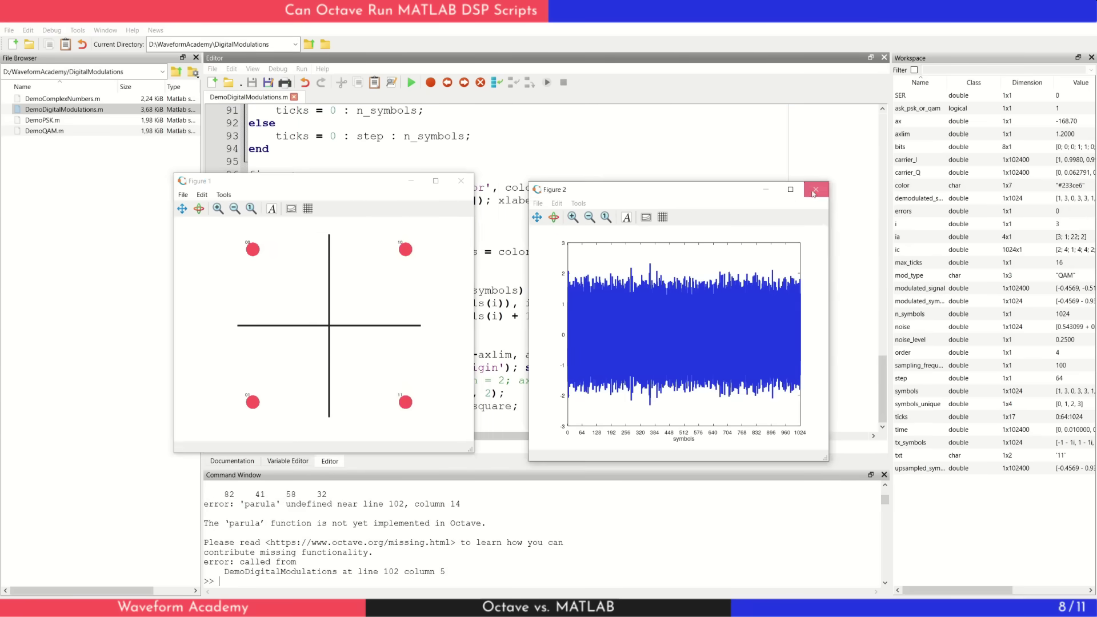
# Step: Replace the unsupported parula colormap with hsv on line 102
pyautogui.hotkey('alt', 'Tab')
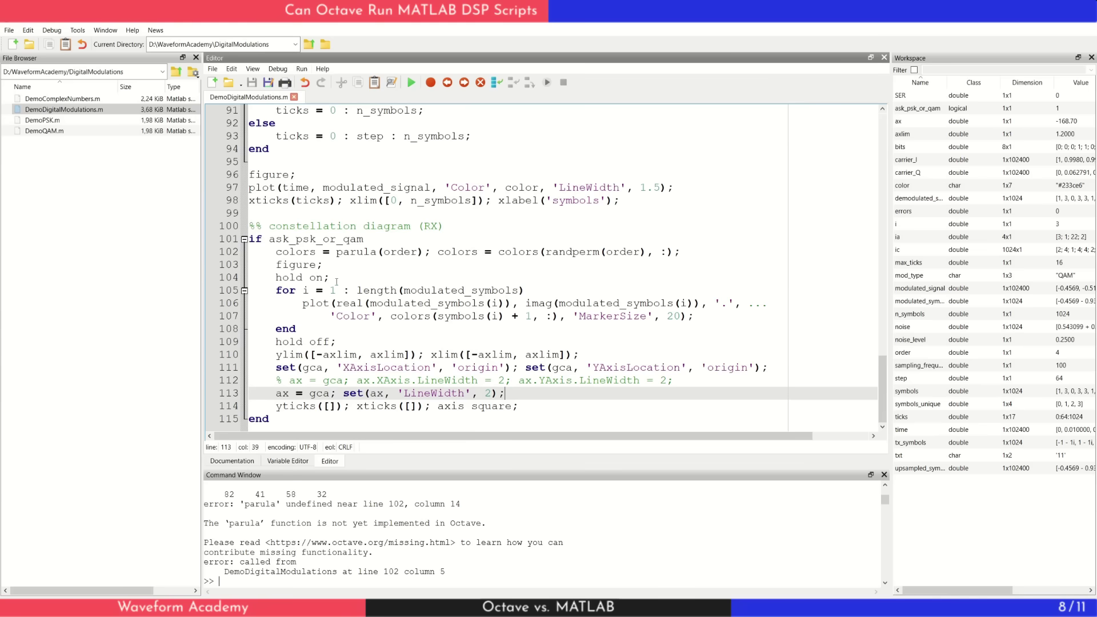
pyautogui.click(377, 252)
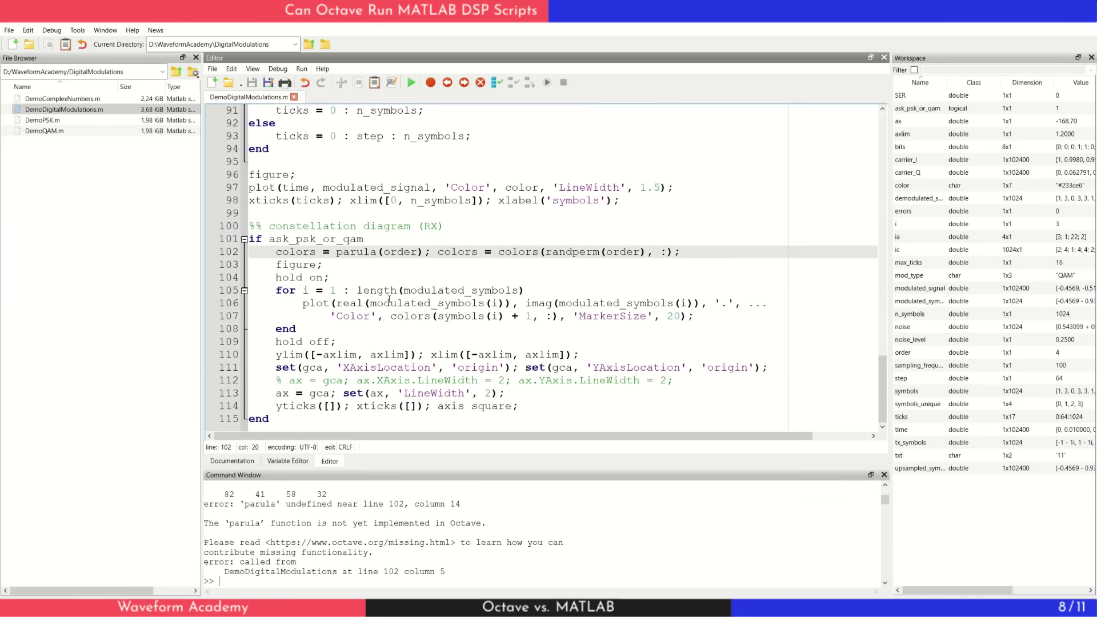
pyautogui.press('BackSpace')
pyautogui.press('BackSpace')
pyautogui.press('BackSpace')
pyautogui.write('hsv')
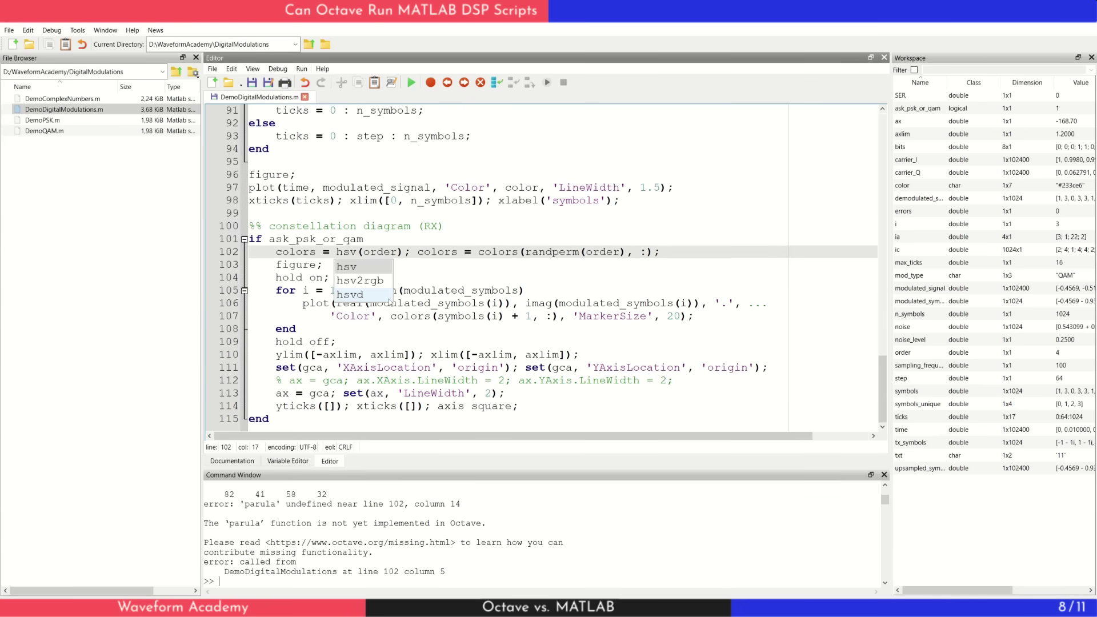
pyautogui.press('Escape')
pyautogui.press('Up')
pyautogui.press('Up')
pyautogui.press('Up')
pyautogui.scroll(4, 363, 305)
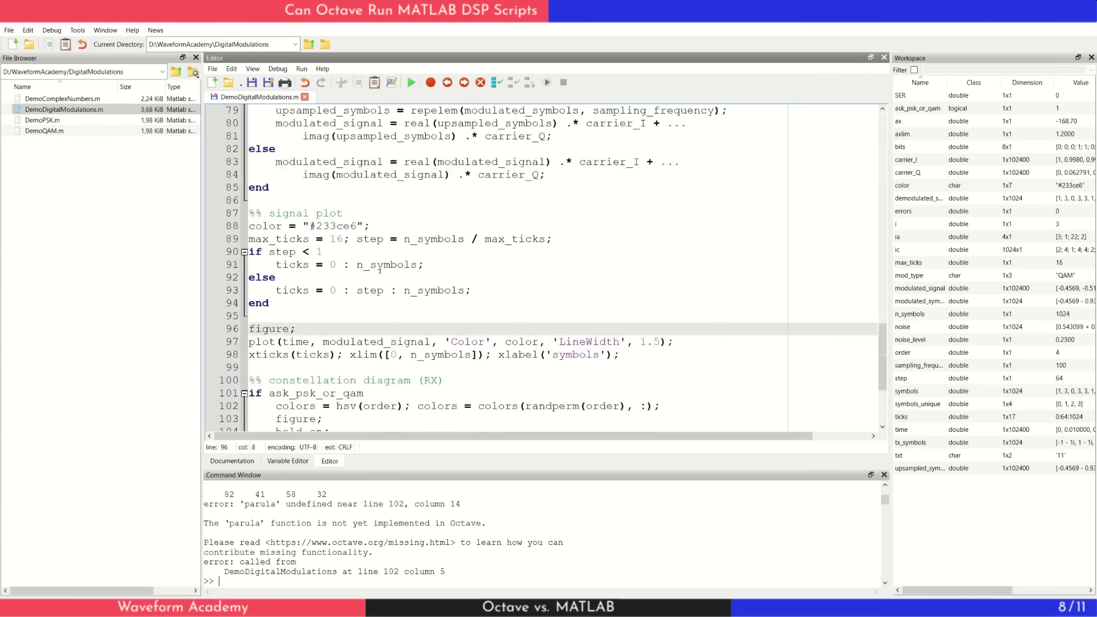
pyautogui.scroll(3, 364, 306)
pyautogui.scroll(1, 364, 304)
pyautogui.scroll(2, 363, 300)
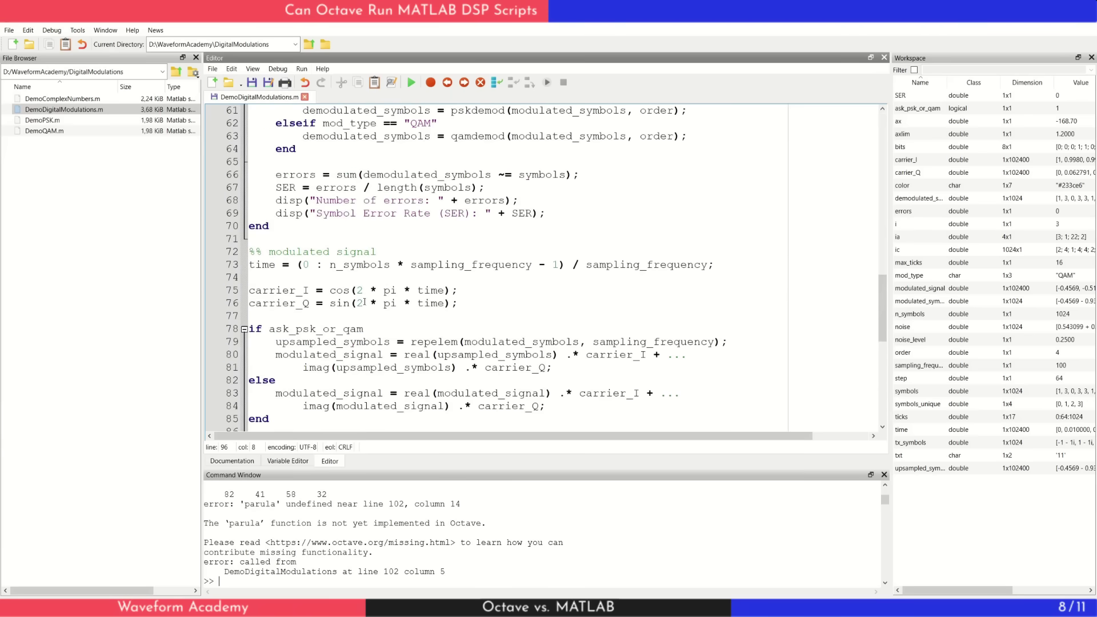
# Step: Wrap the error disp values on lines 68–69 in num2str, then save and run the script
pyautogui.click(277, 201)
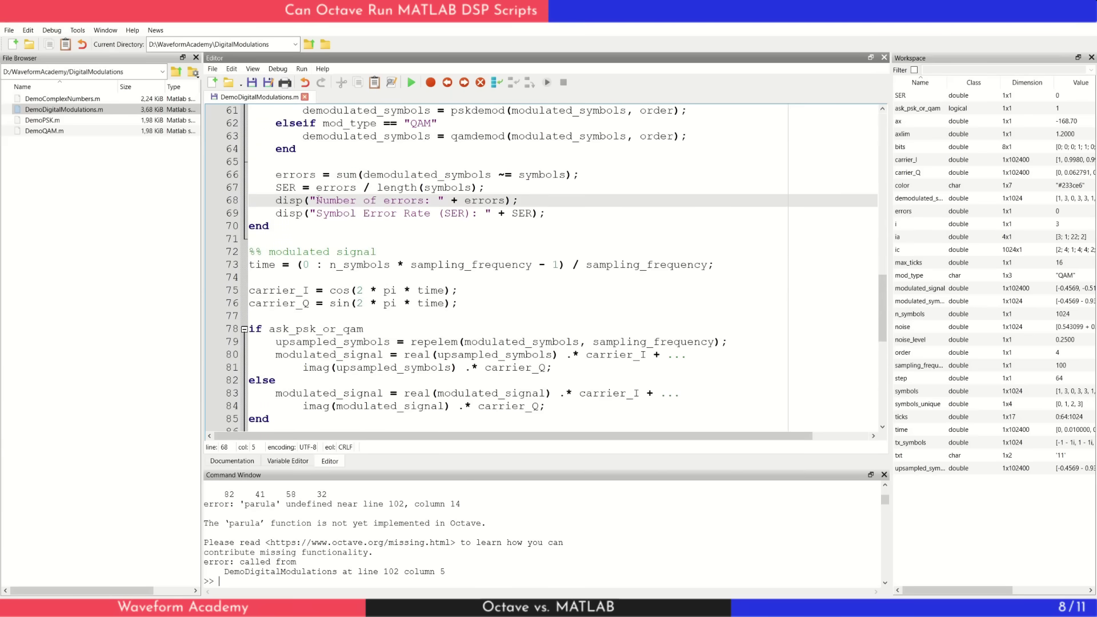
pyautogui.write('[][num2str(num')
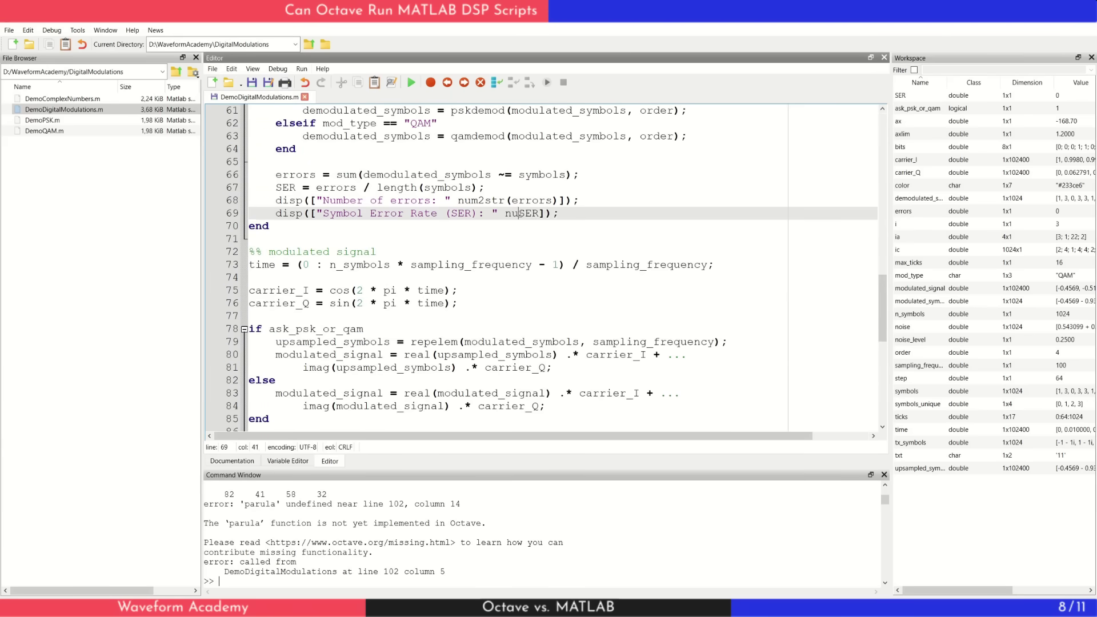
pyautogui.write('2str(')
pyautogui.press('Right')
pyautogui.press('Right')
pyautogui.press('Right')
pyautogui.write(')')
pyautogui.hotkey('ctrl', 's')
pyautogui.scroll(-1, 557, 269)
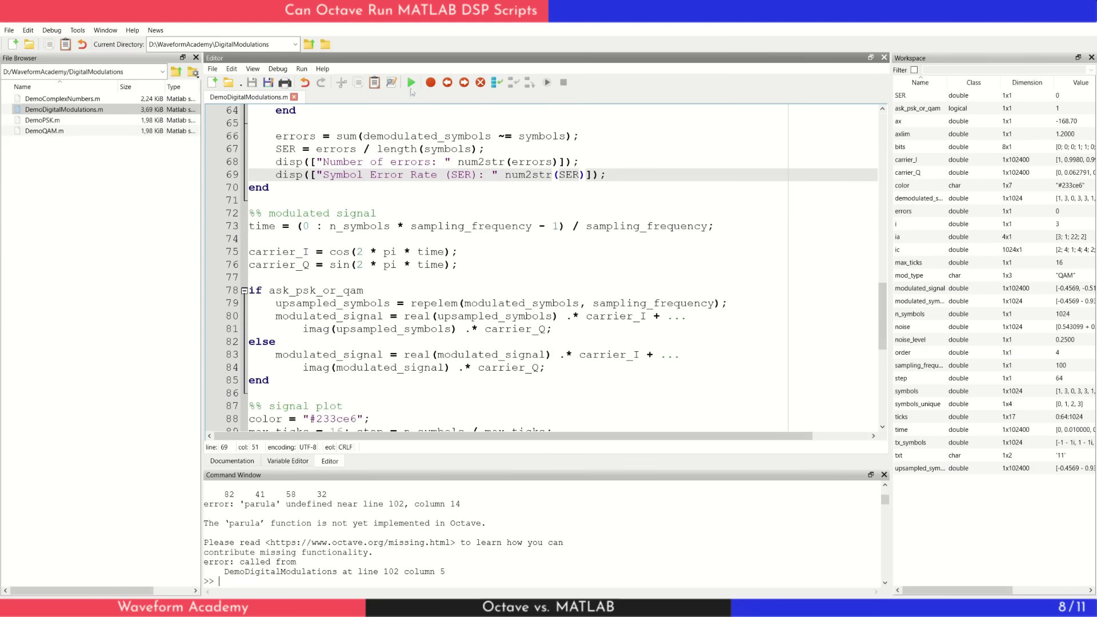
pyautogui.click(411, 83)
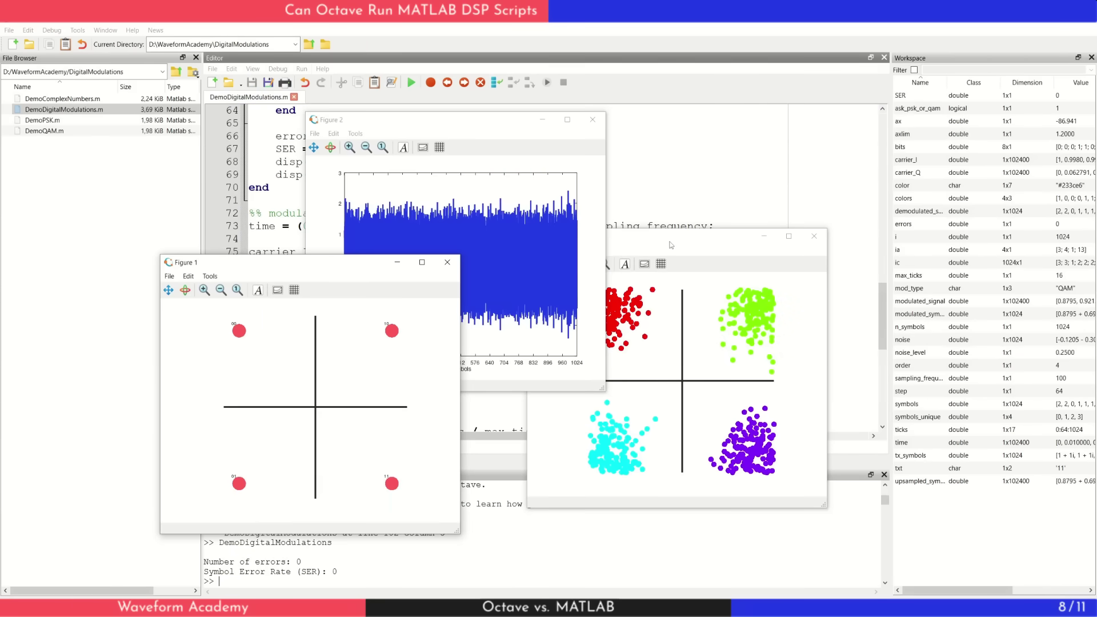
# Step: Close DemoDigitalModulations.m and browse from WaveformAcademy into the OFDM folder
pyautogui.click(563, 547)
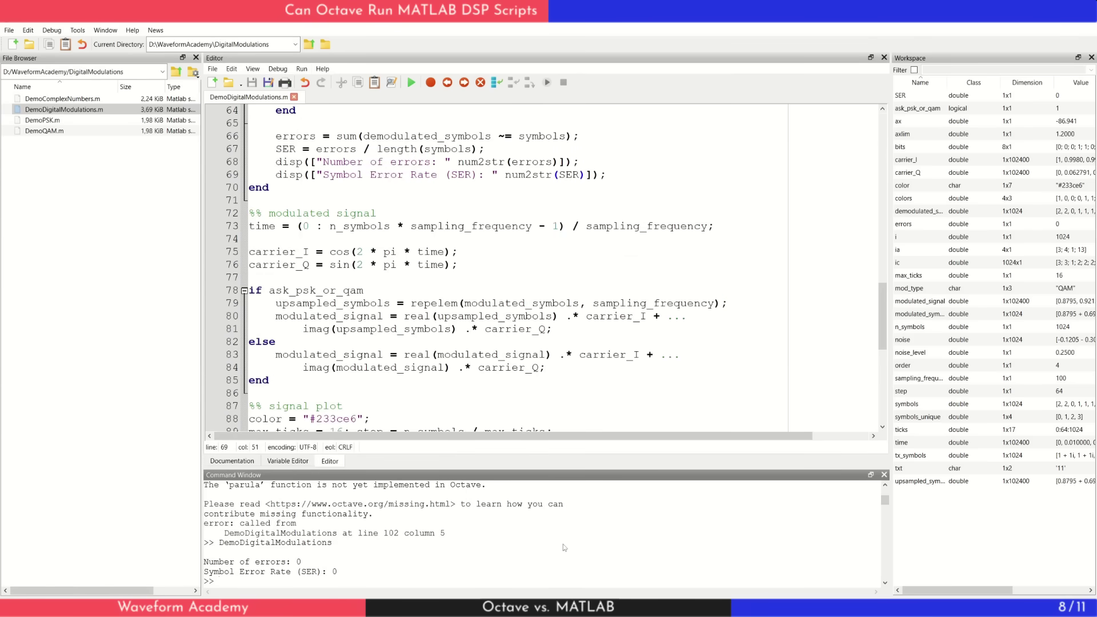
pyautogui.click(294, 96)
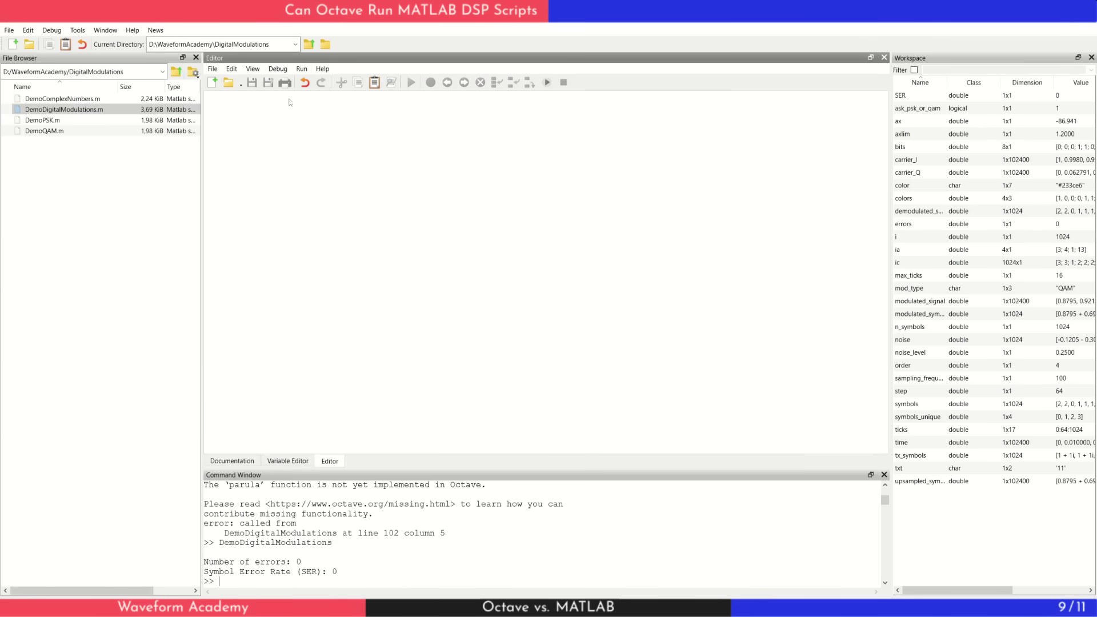
pyautogui.click(176, 72)
pyautogui.doubleClick(77, 126)
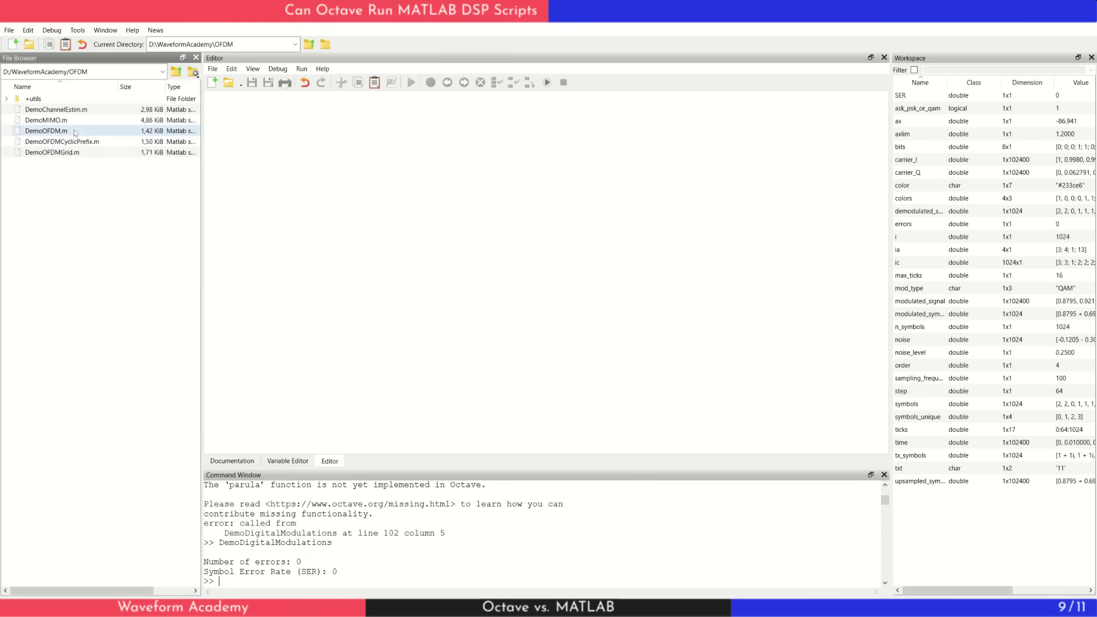
# Step: Run DemoOFDM.m and spread out its four figures, then open and run DemoOFDMGrid.m
pyautogui.doubleClick(74, 131)
pyautogui.press('F5')
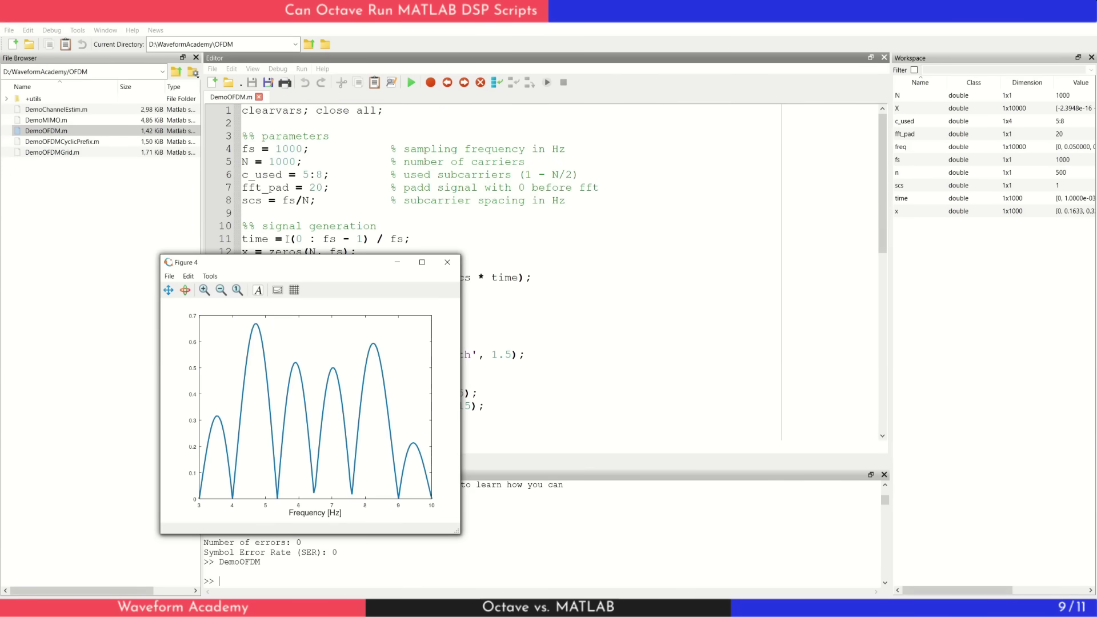
pyautogui.moveTo(249, 262)
pyautogui.mouseDown()
pyautogui.moveTo(666, 254)
pyautogui.moveTo(605, 80)
pyautogui.moveTo(365, 94)
pyautogui.mouseUp()
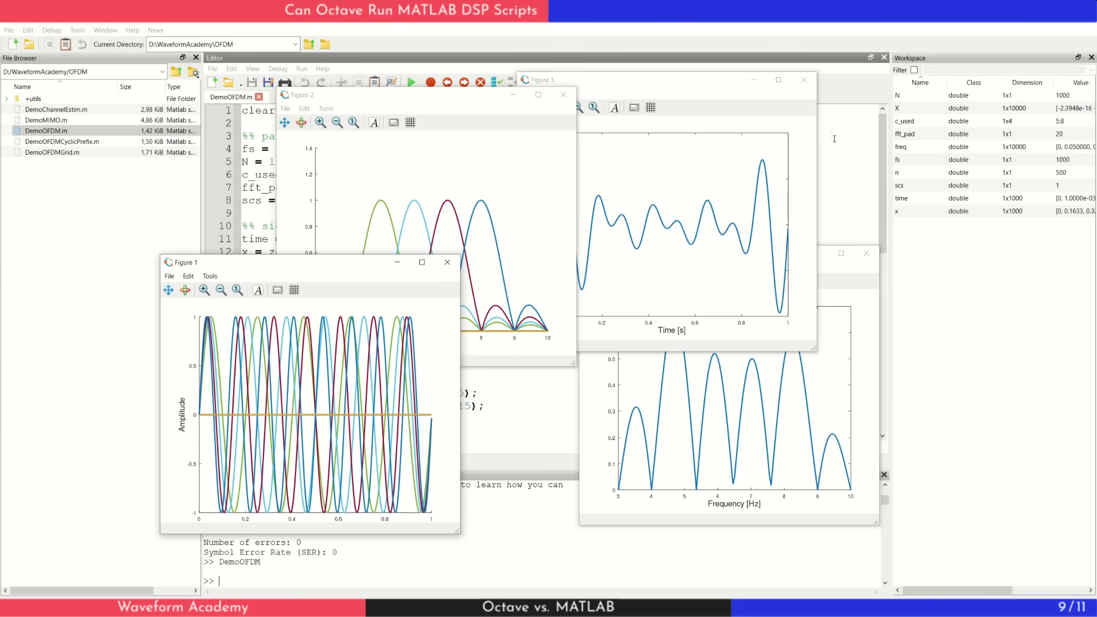
pyautogui.doubleClick(47, 152)
pyautogui.click(411, 83)
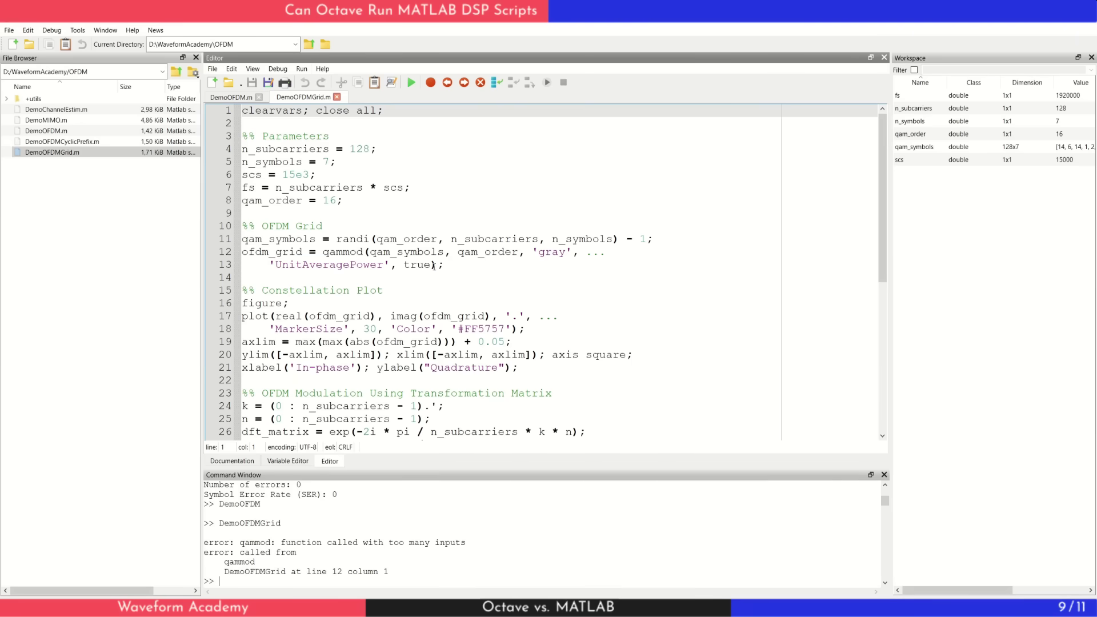
# Step: Remove 'UnitAveragePower', true from qammod, keeping 'gray'; save, rerun, and close the 16-point constellation figure
pyautogui.moveTo(578, 252); pyautogui.dragTo(433, 265)
pyautogui.press('BackSpace')
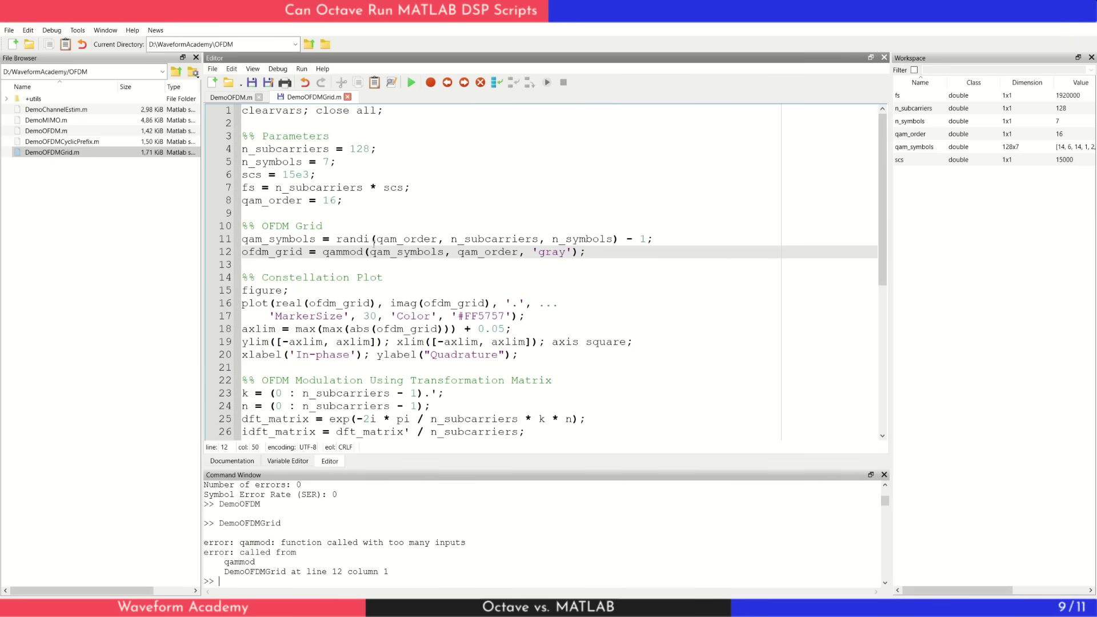
pyautogui.hotkey('ctrl', 's')
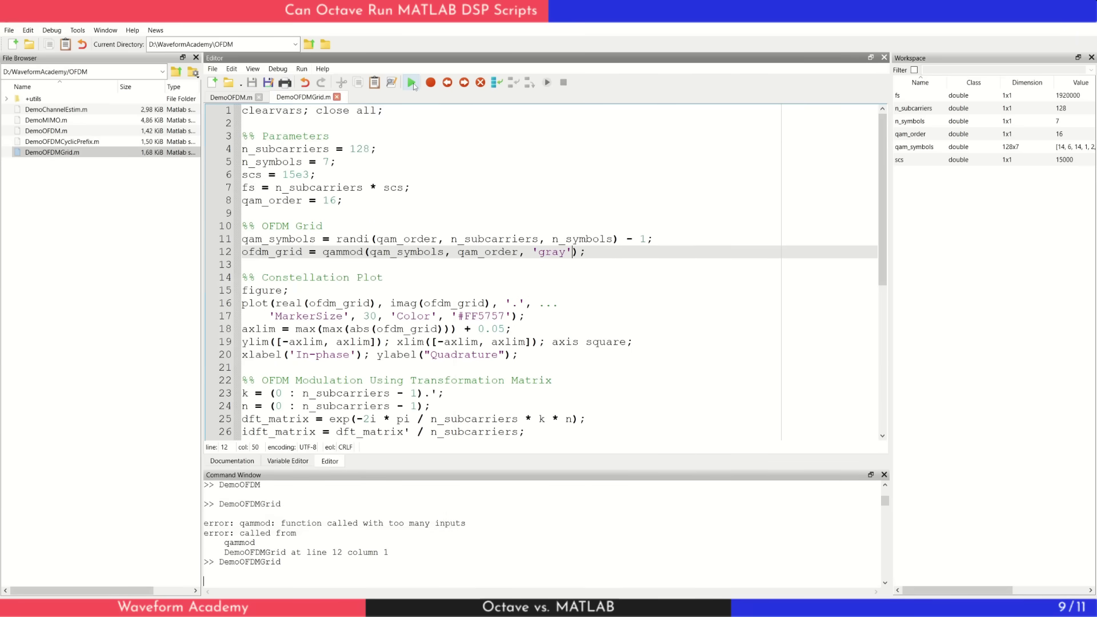
pyautogui.click(411, 83)
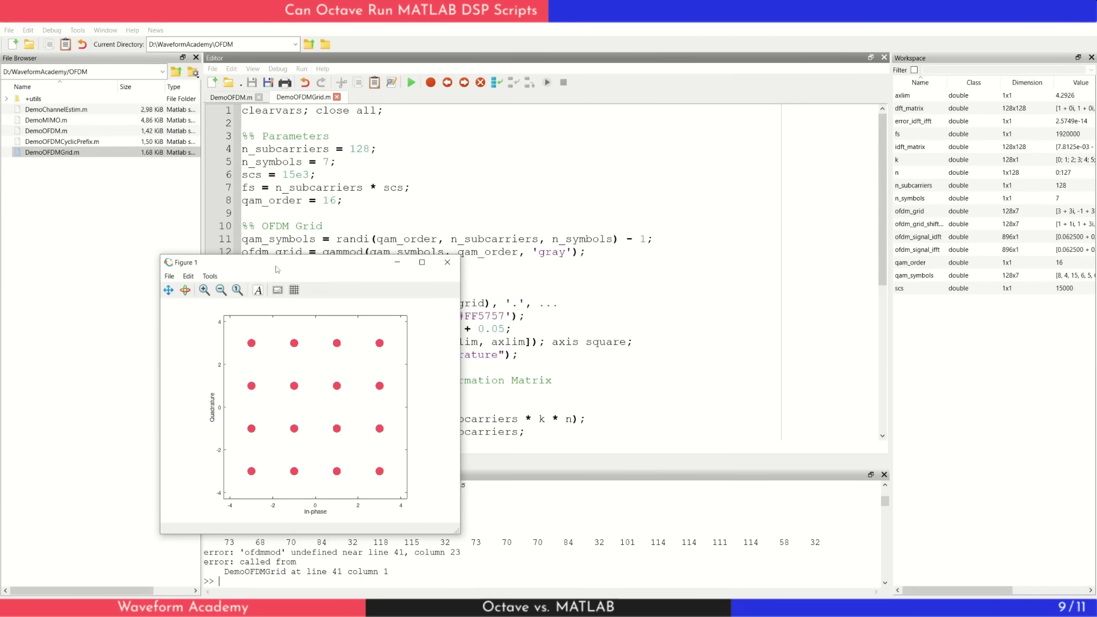
pyautogui.moveTo(274, 266); pyautogui.dragTo(456, 168)
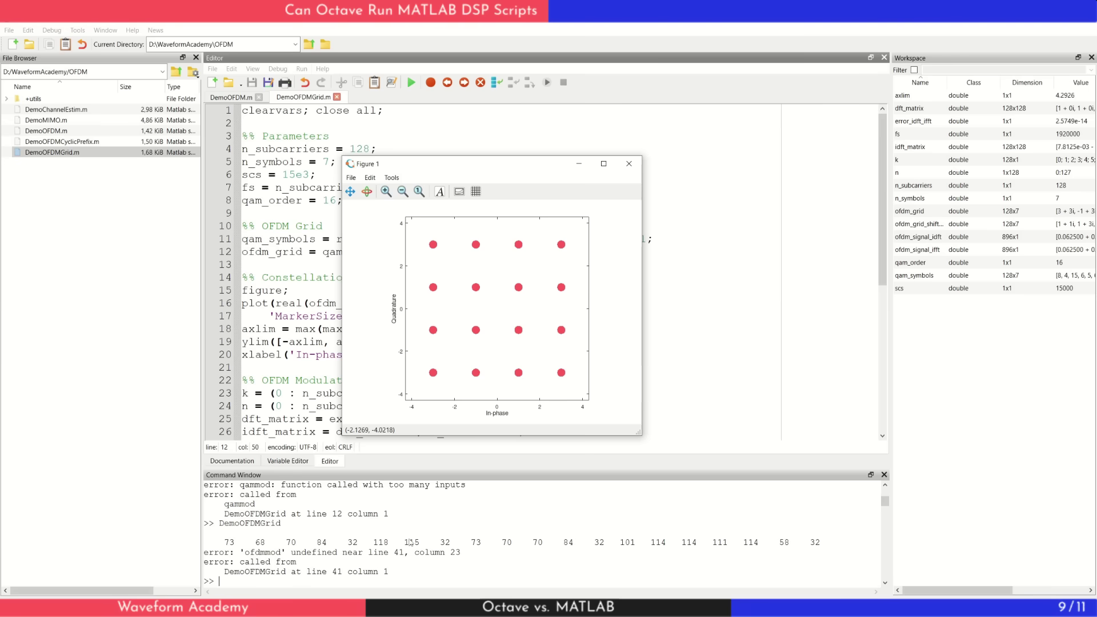
pyautogui.click(628, 163)
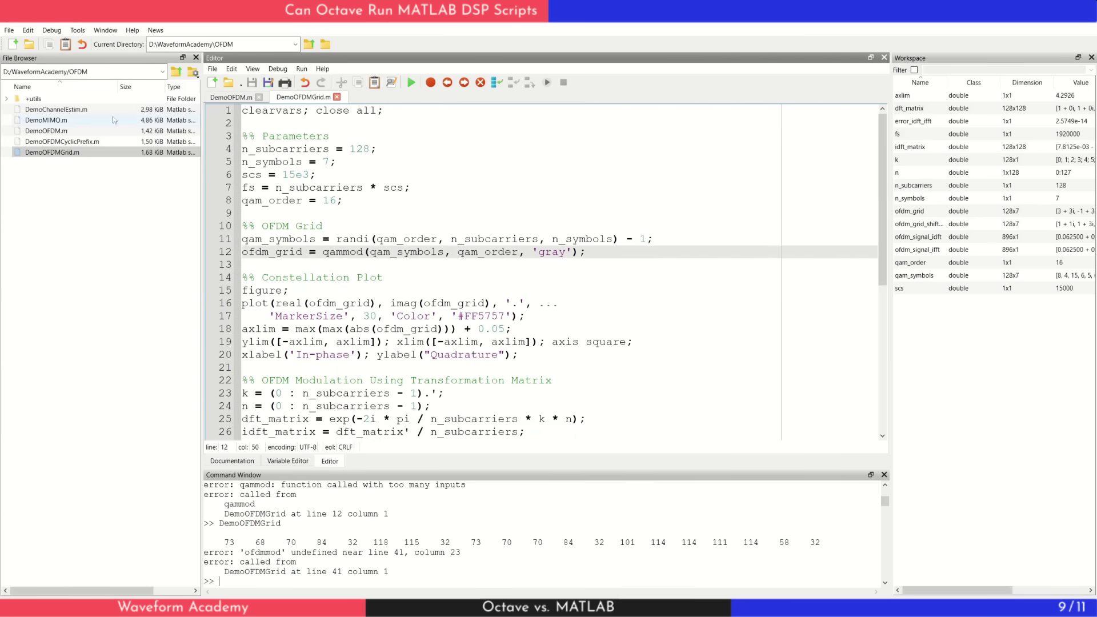
# Step: Go up to the WaveformAcademy folder and open the 5gNewRadio folder in the File Browser
pyautogui.click(176, 71)
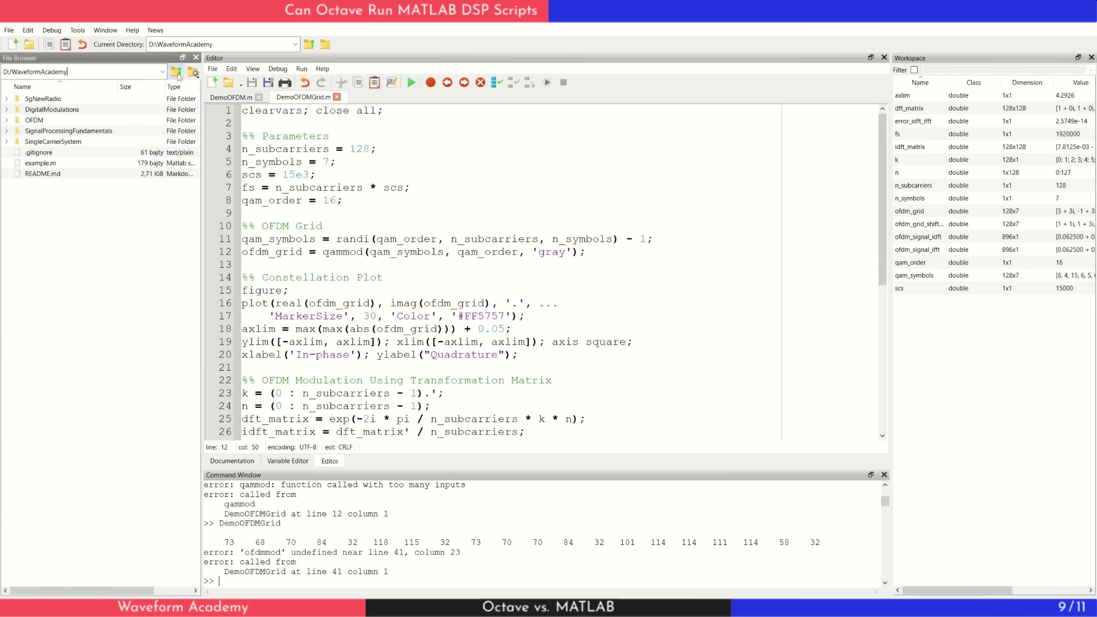
pyautogui.doubleClick(53, 102)
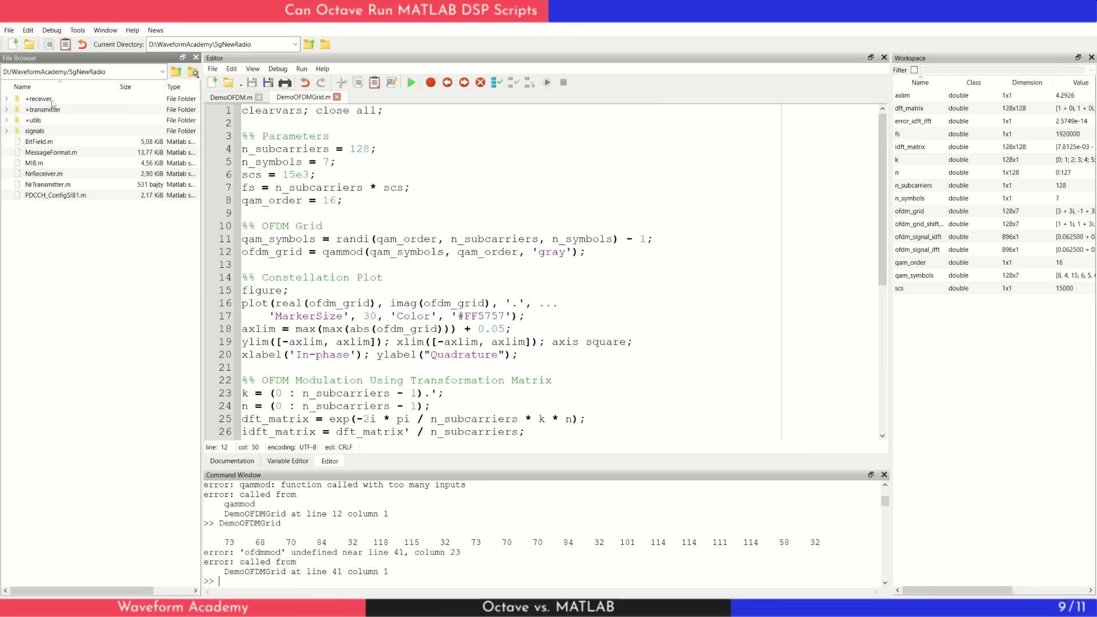